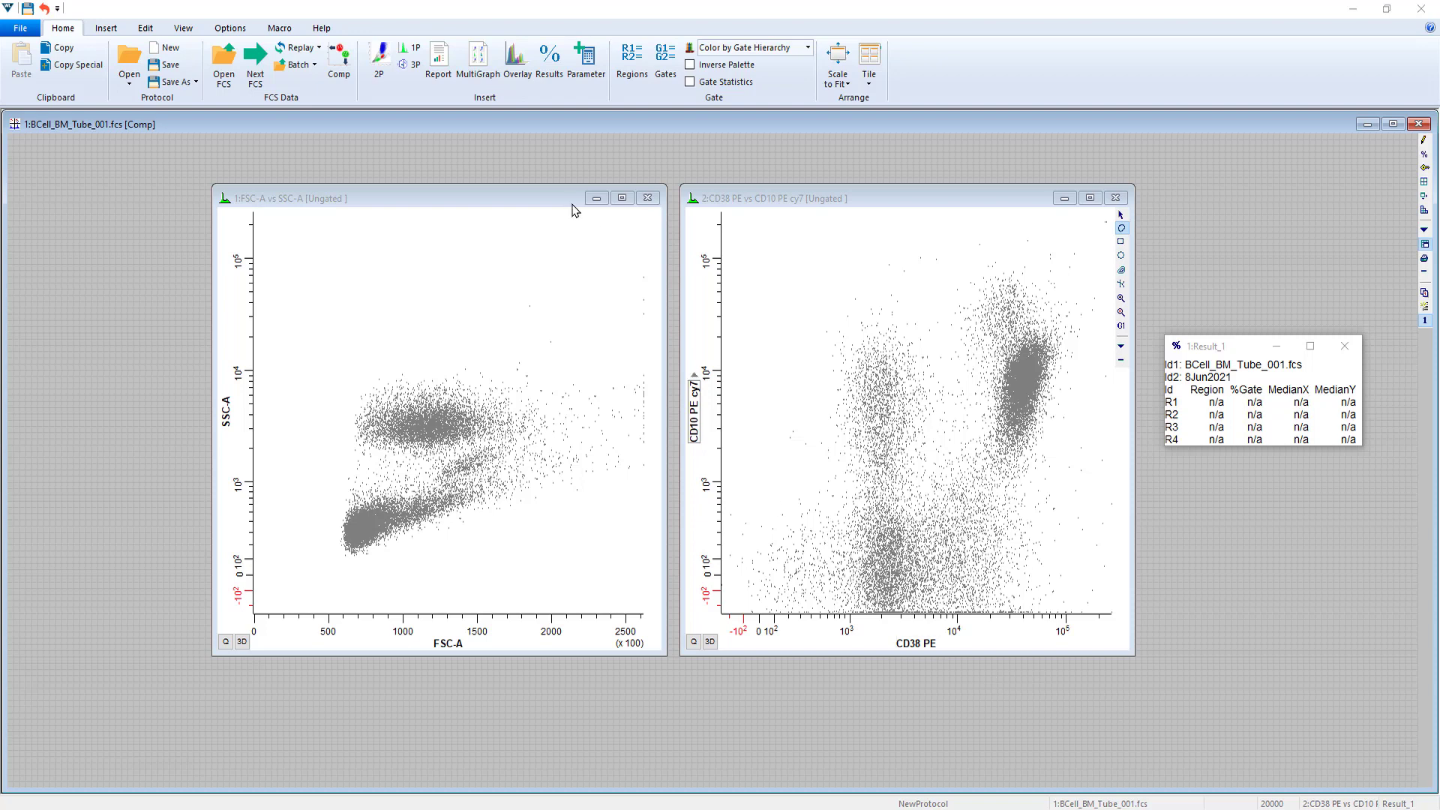
Create a contour region around the dense low-SSC cluster in the FSC-A vs SSC-A plot
click(523, 206)
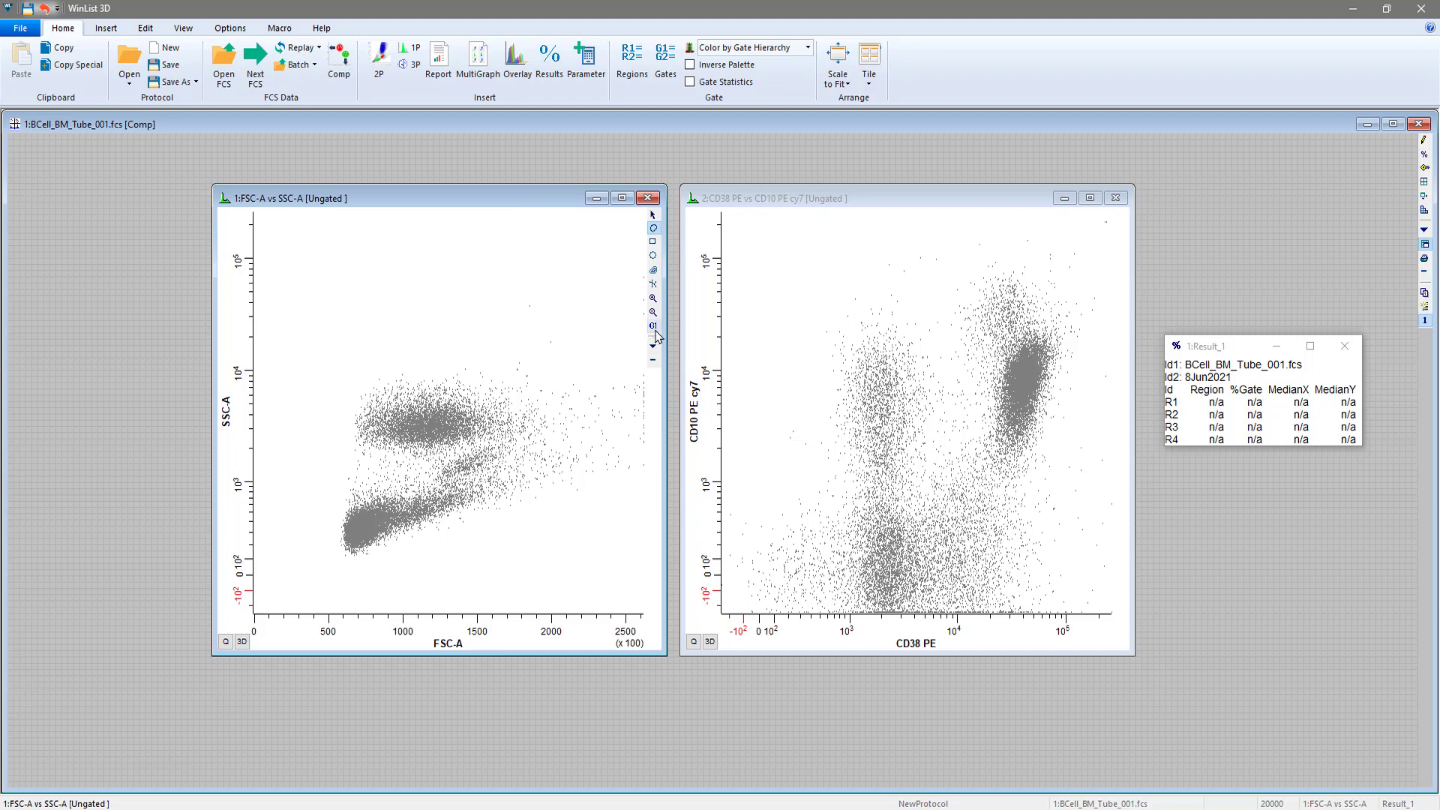
click(653, 271)
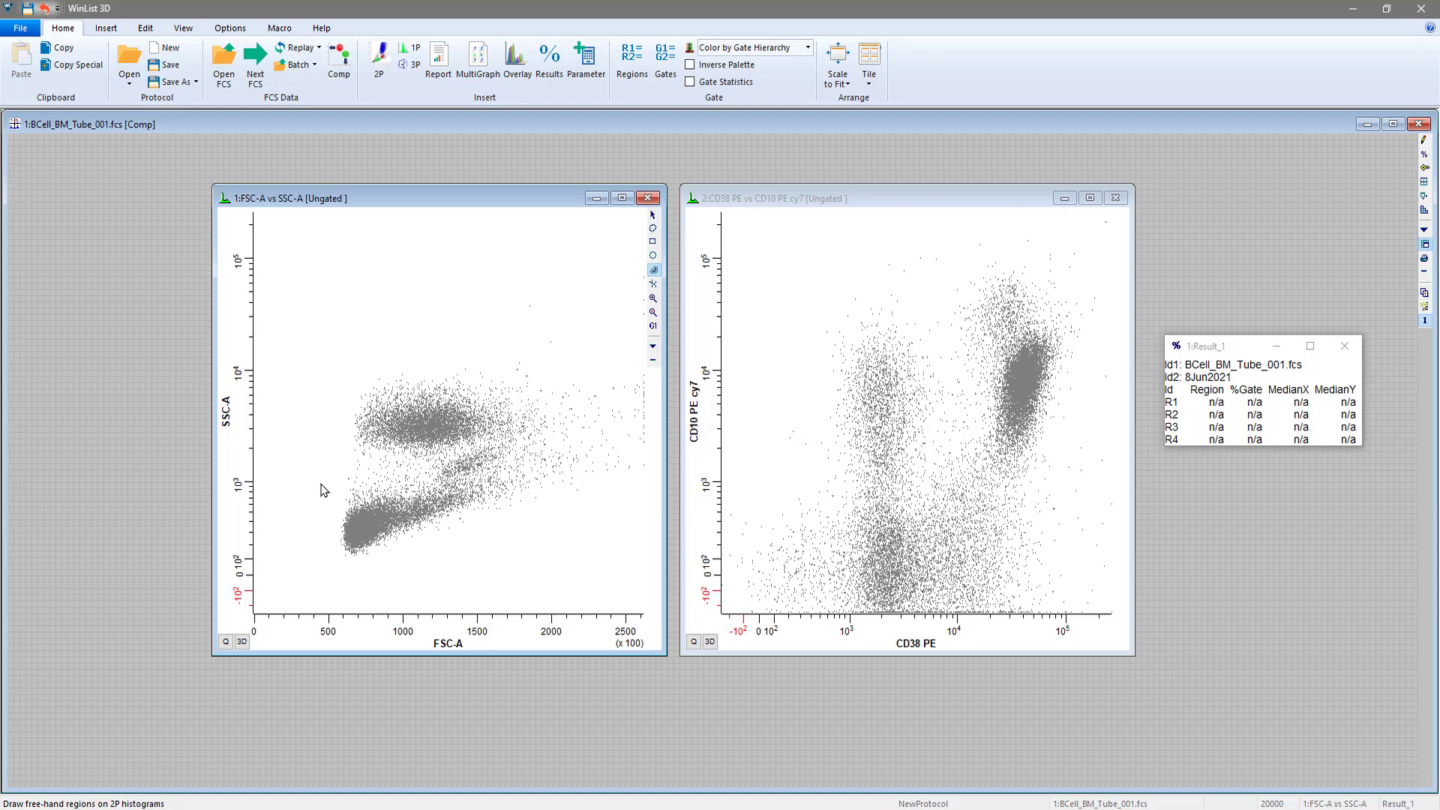
mouse_move(321, 483)
mouse_down()
mouse_move(437, 561)
mouse_move(525, 579)
mouse_up()
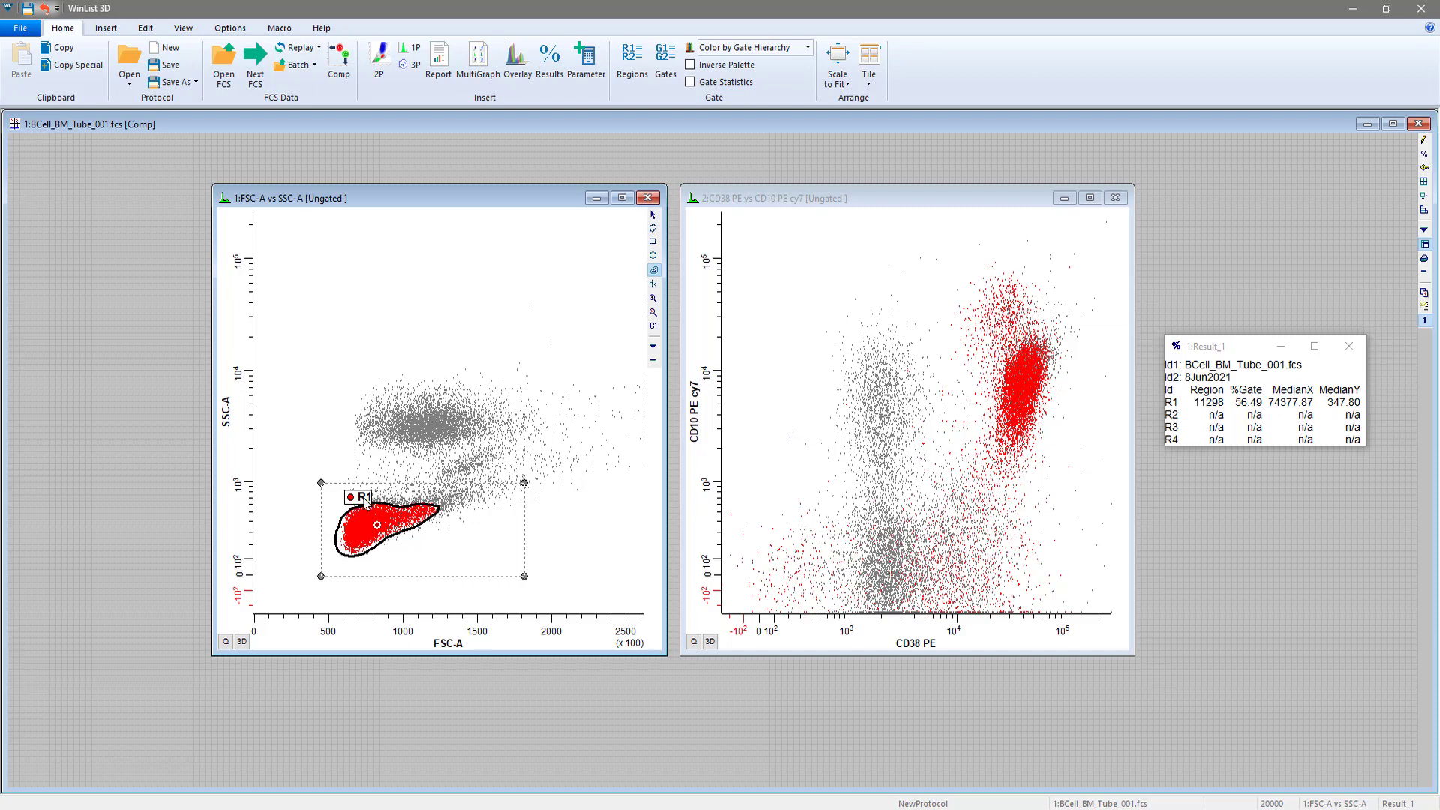
Set the contour probability of region R1 to 0.95
double_click(365, 498)
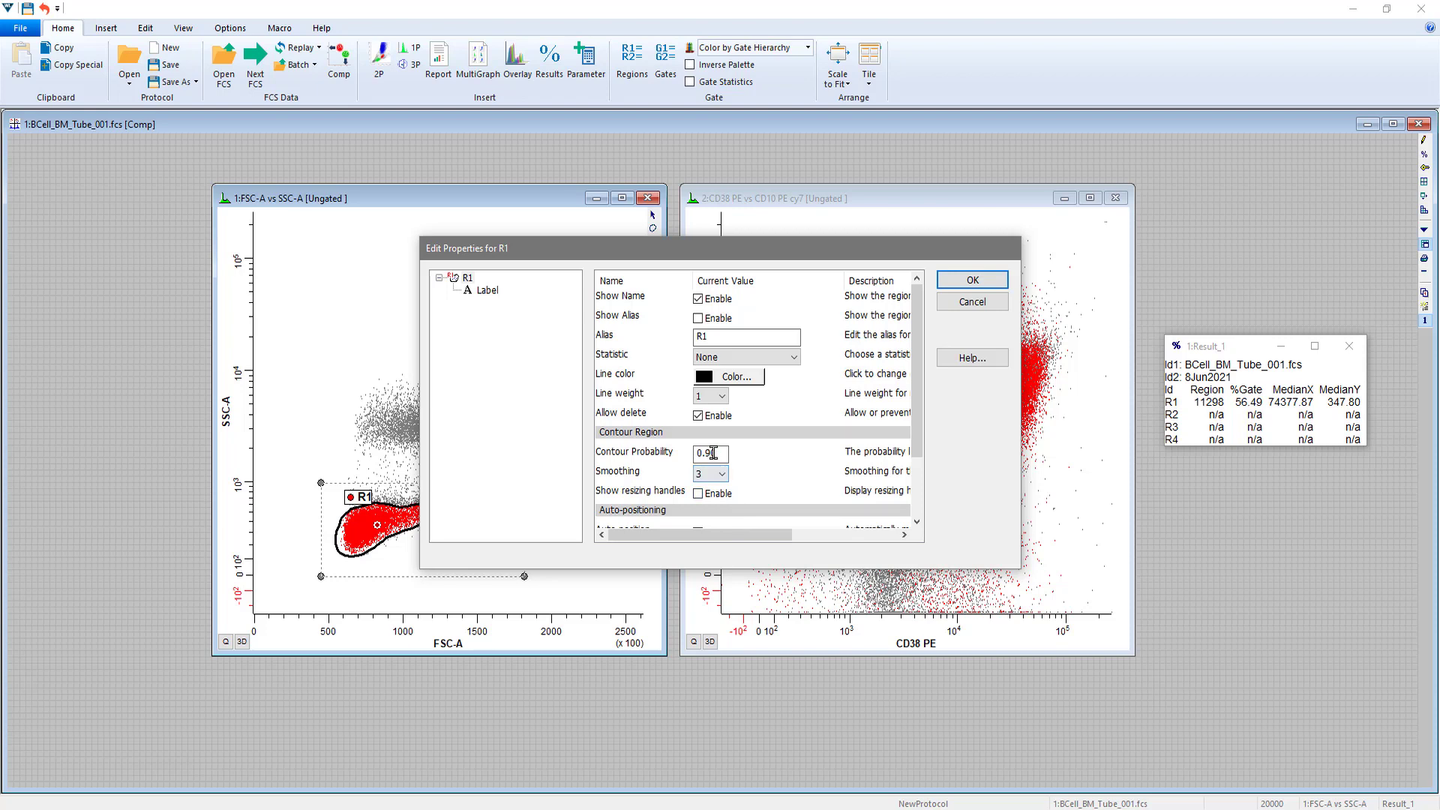
drag(712, 453, 728, 453)
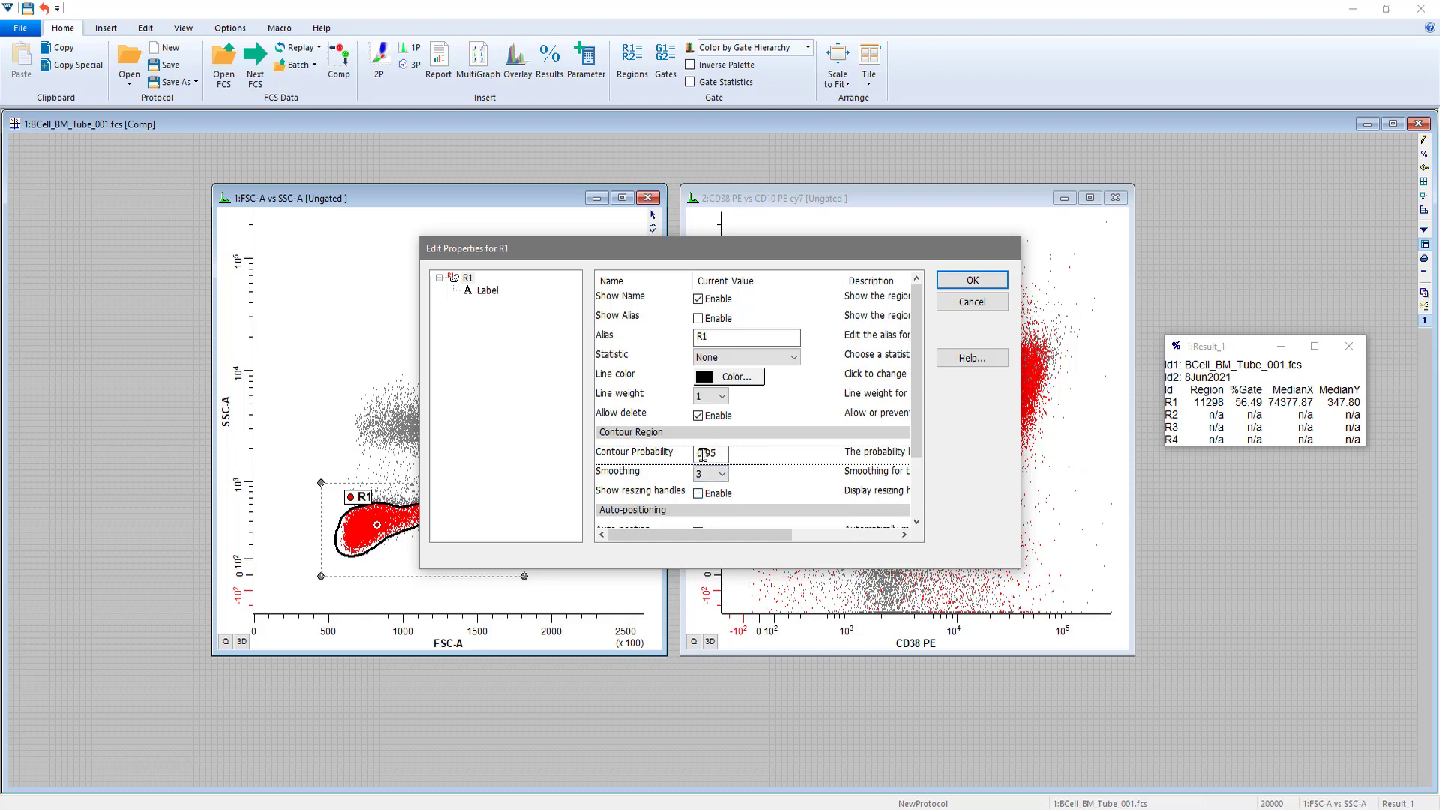
click(985, 287)
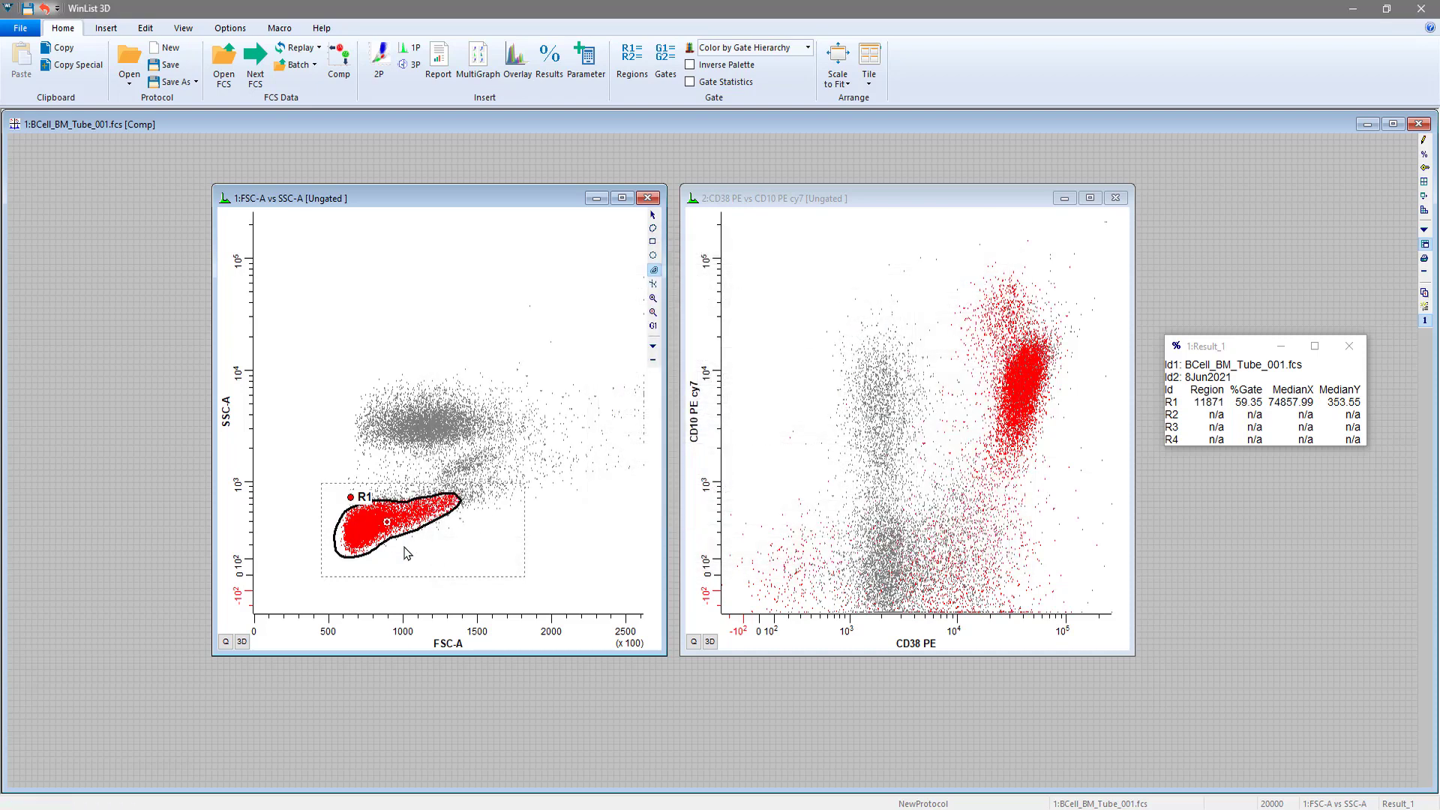
Try contour region R1 on the upper SSC-A cluster with a narrower box, and return it to the low-SSC cluster
click(363, 497)
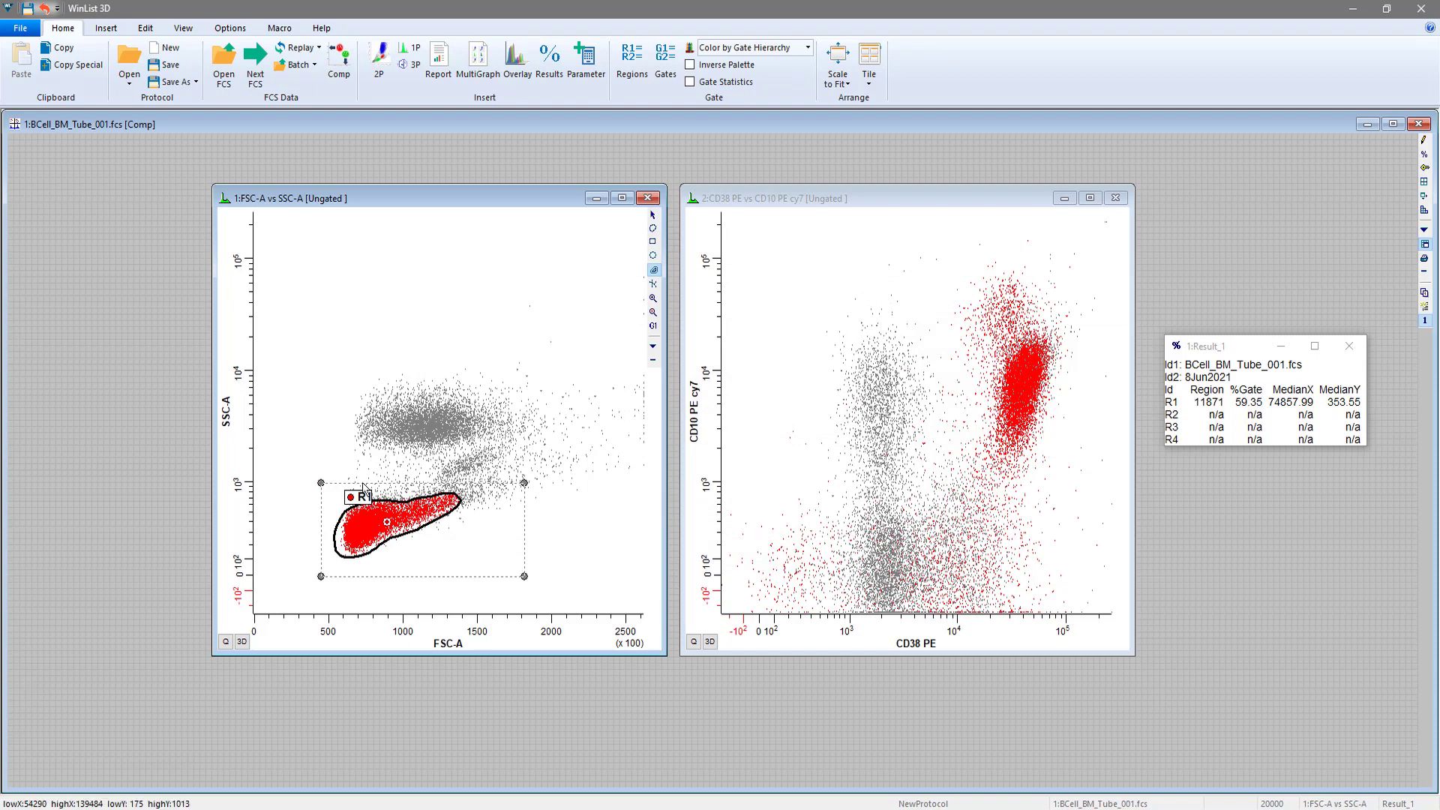
drag(363, 497, 369, 379)
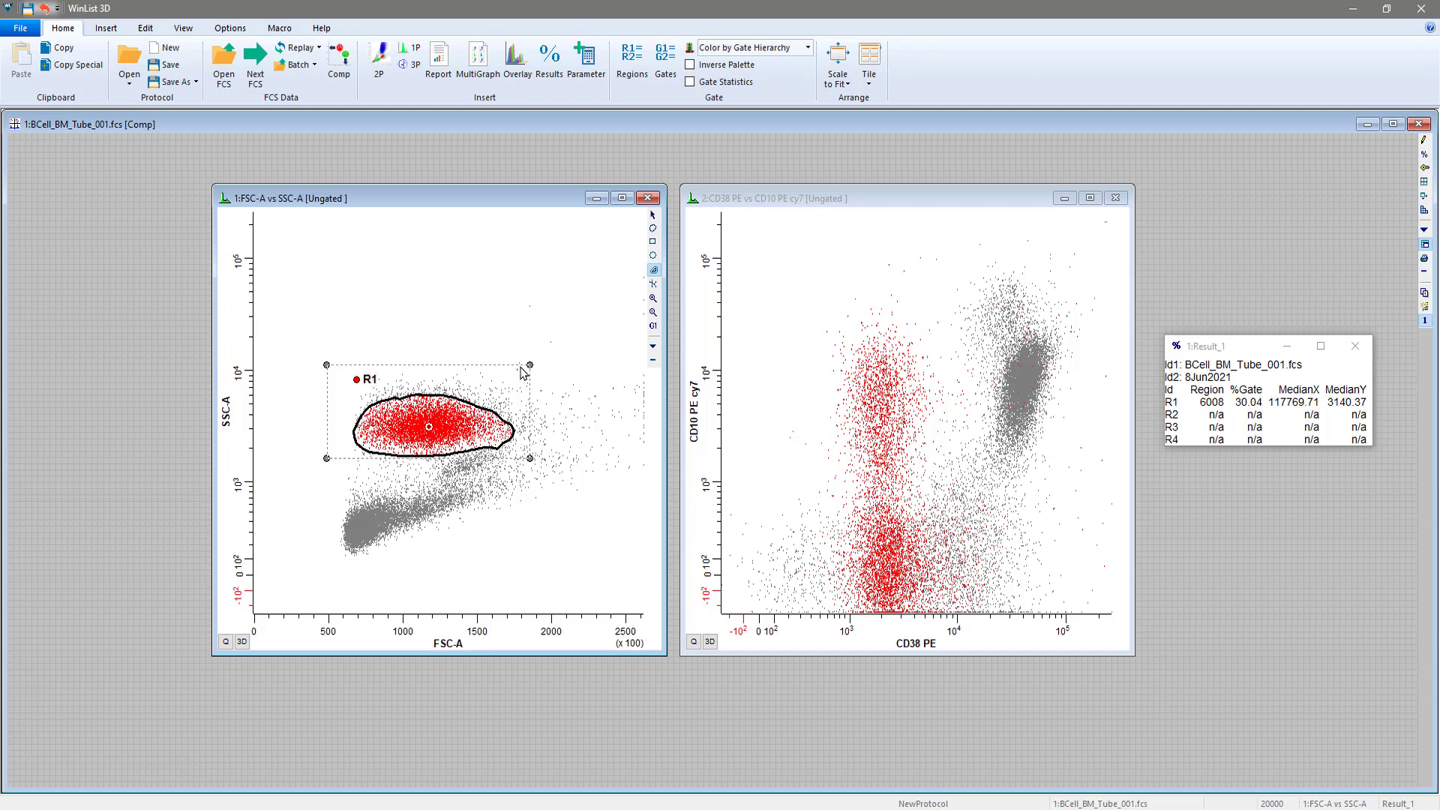
drag(530, 367, 423, 368)
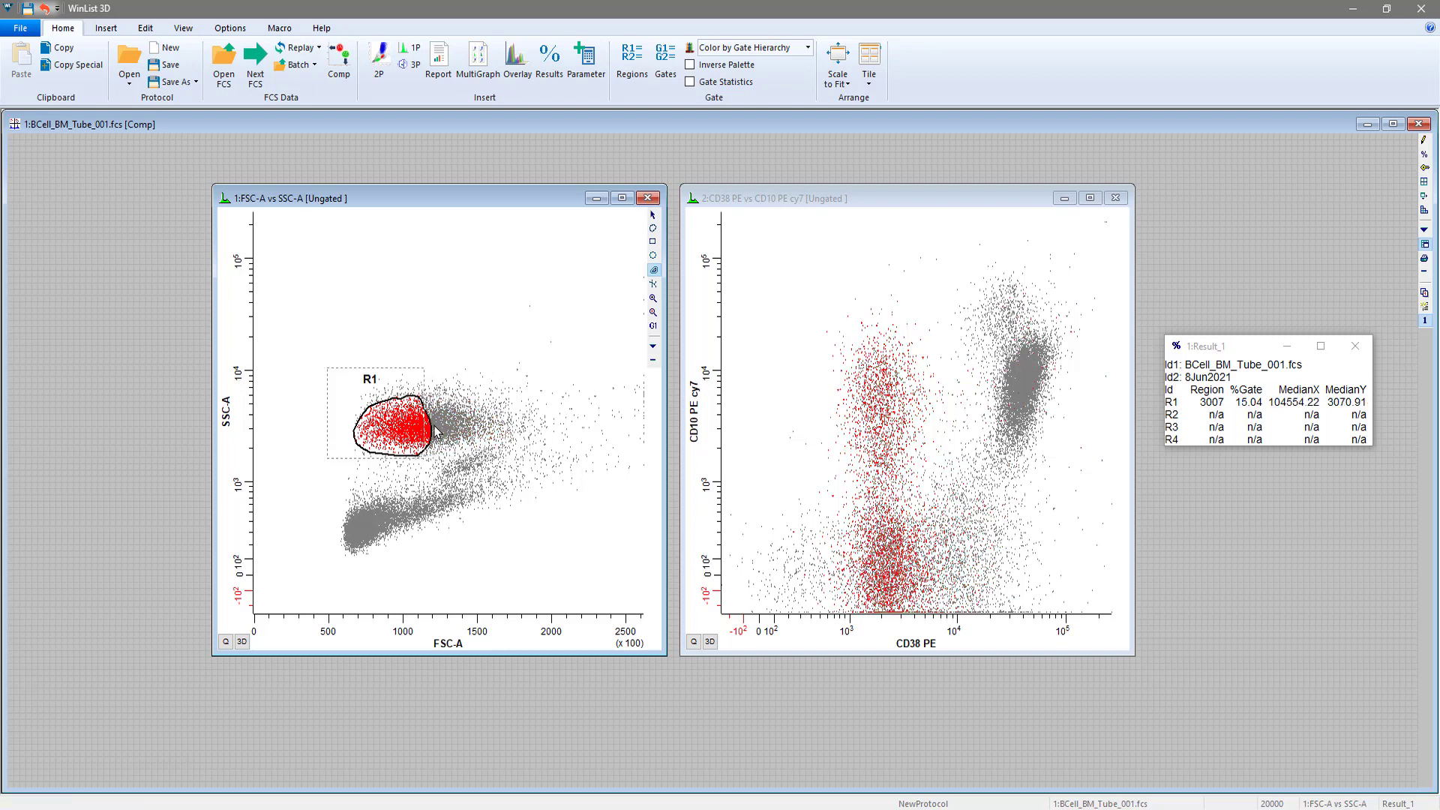
drag(371, 384, 532, 479)
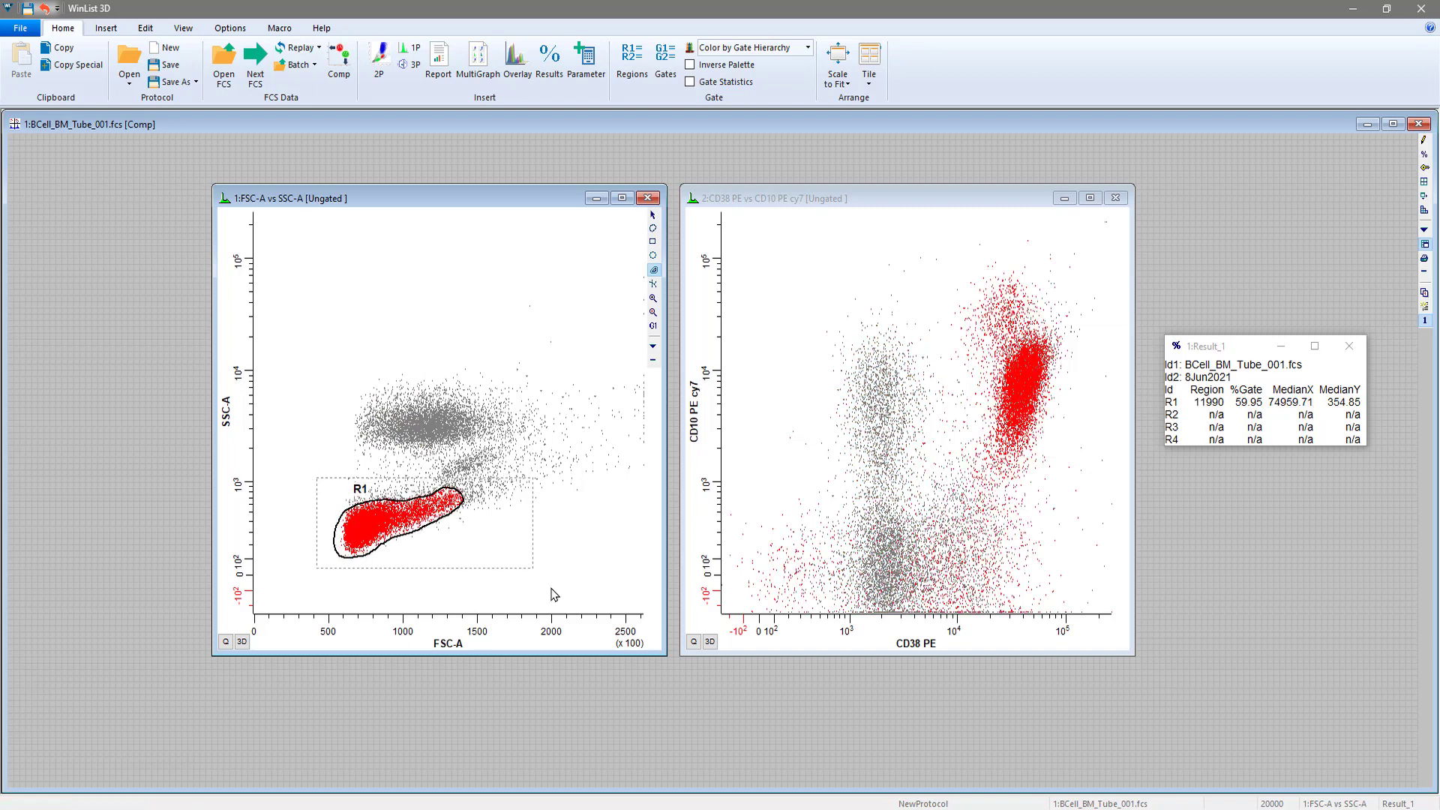
Enable auto-positioning for region R1 in its properties
double_click(361, 488)
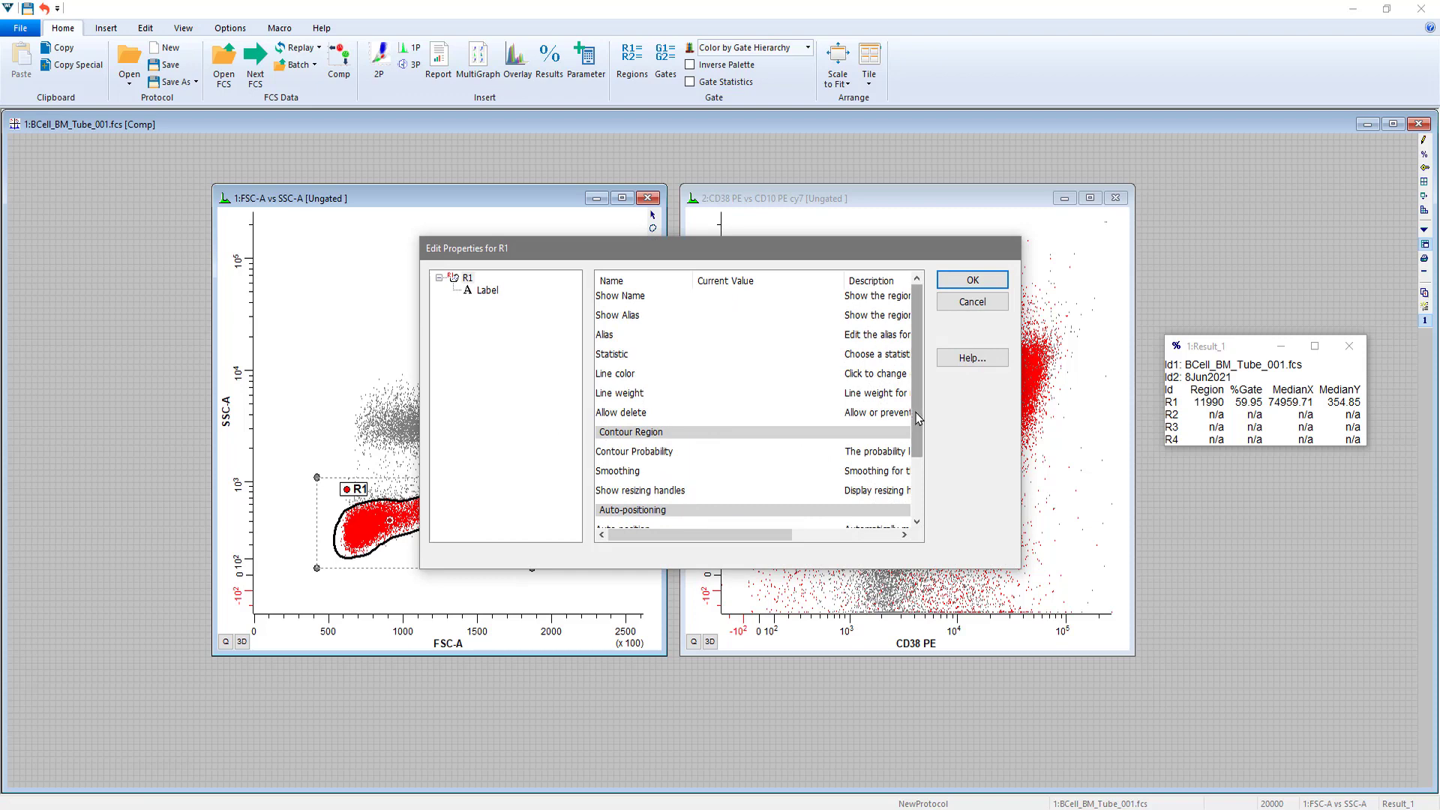
scroll(912, 410, down, 2)
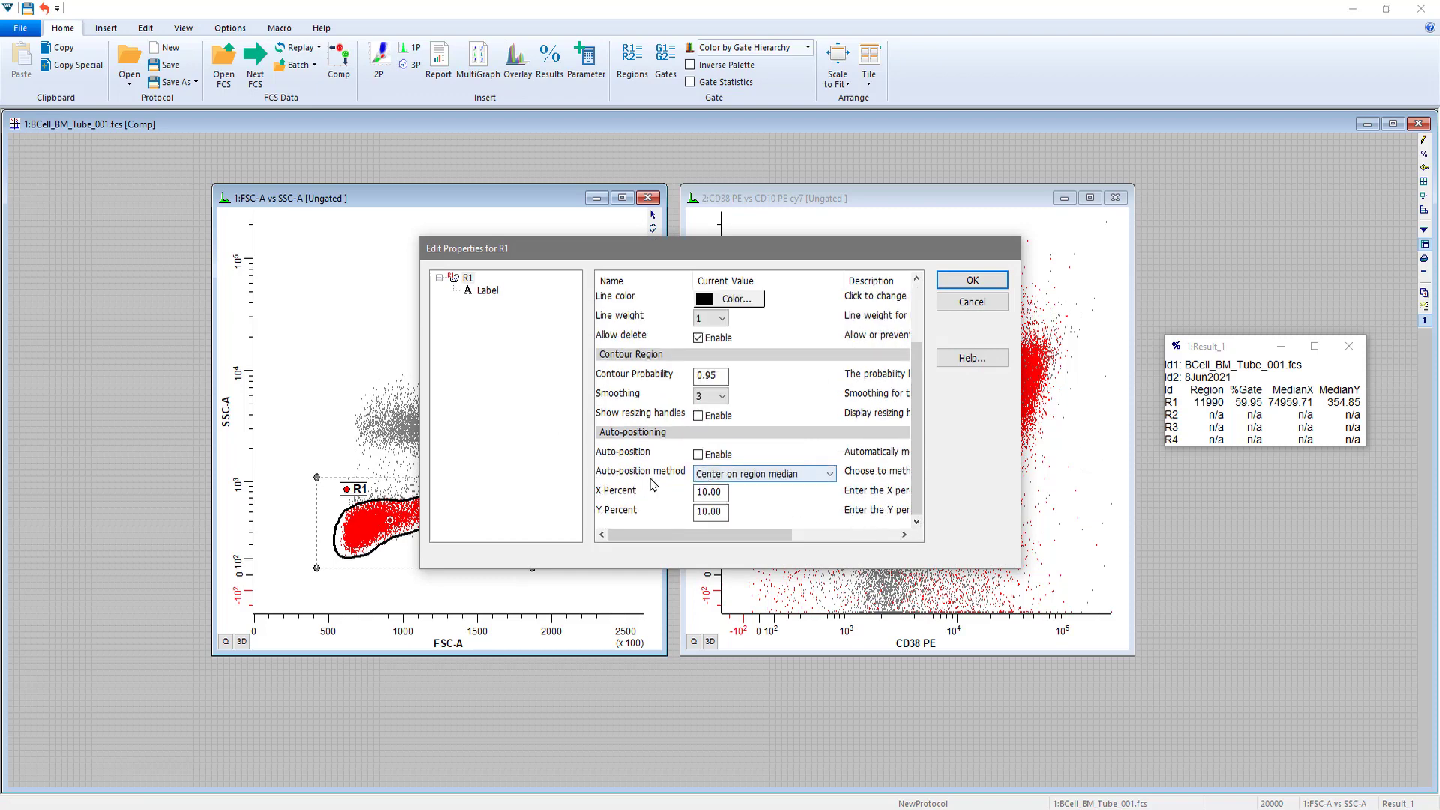
click(700, 455)
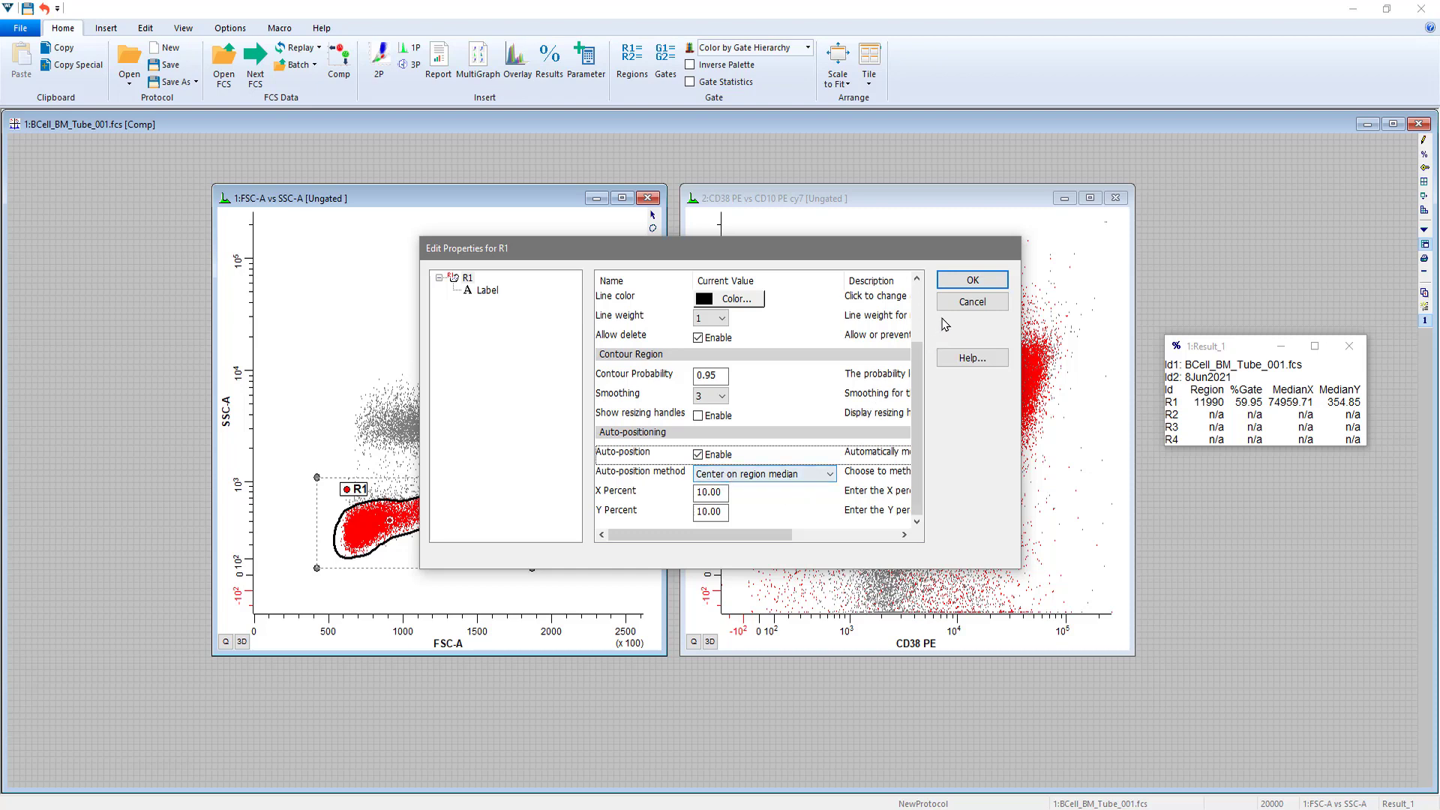
click(975, 282)
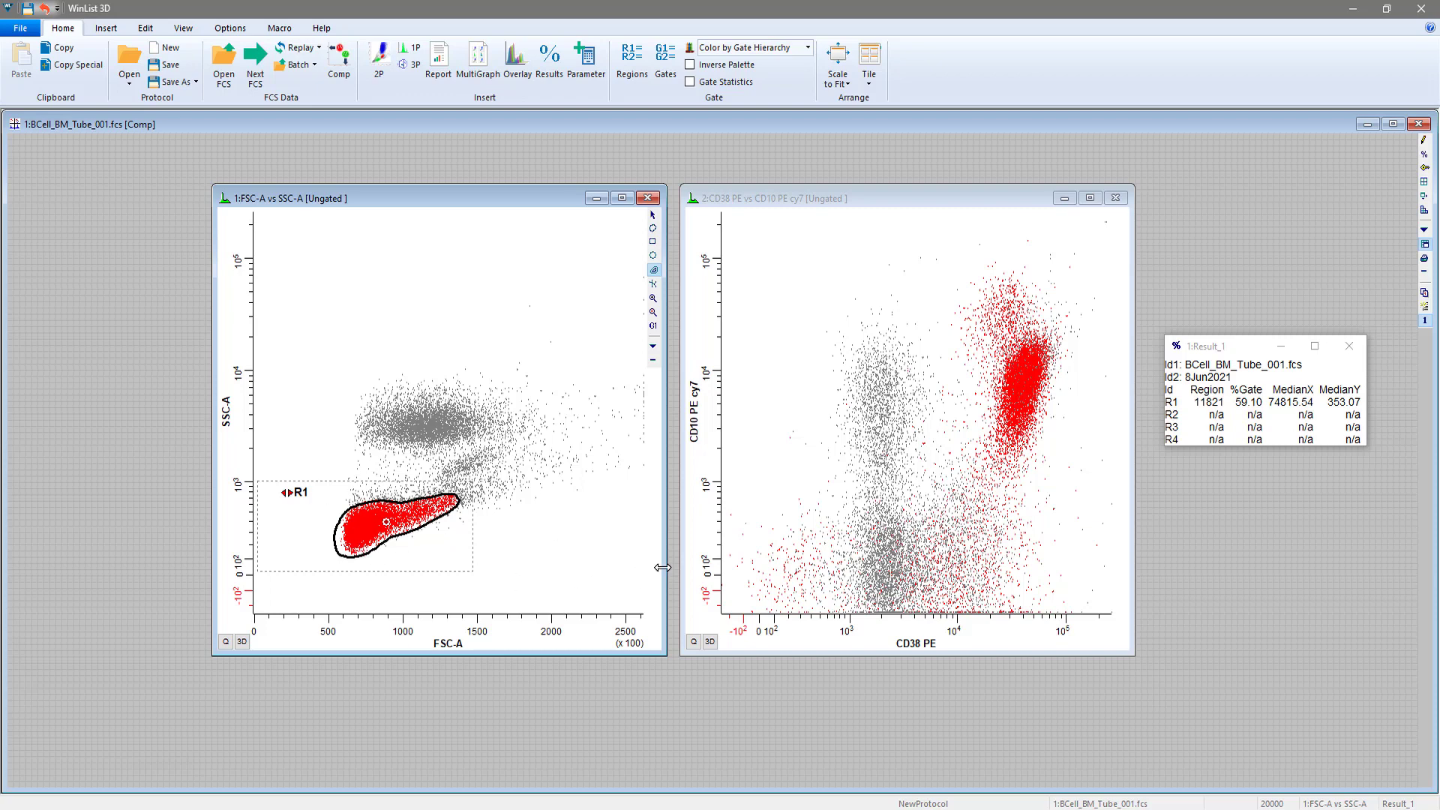
Draw a free-hand region around the CD10-positive, CD38-low cluster in the CD38 vs CD10 plot and show its vertices
click(922, 207)
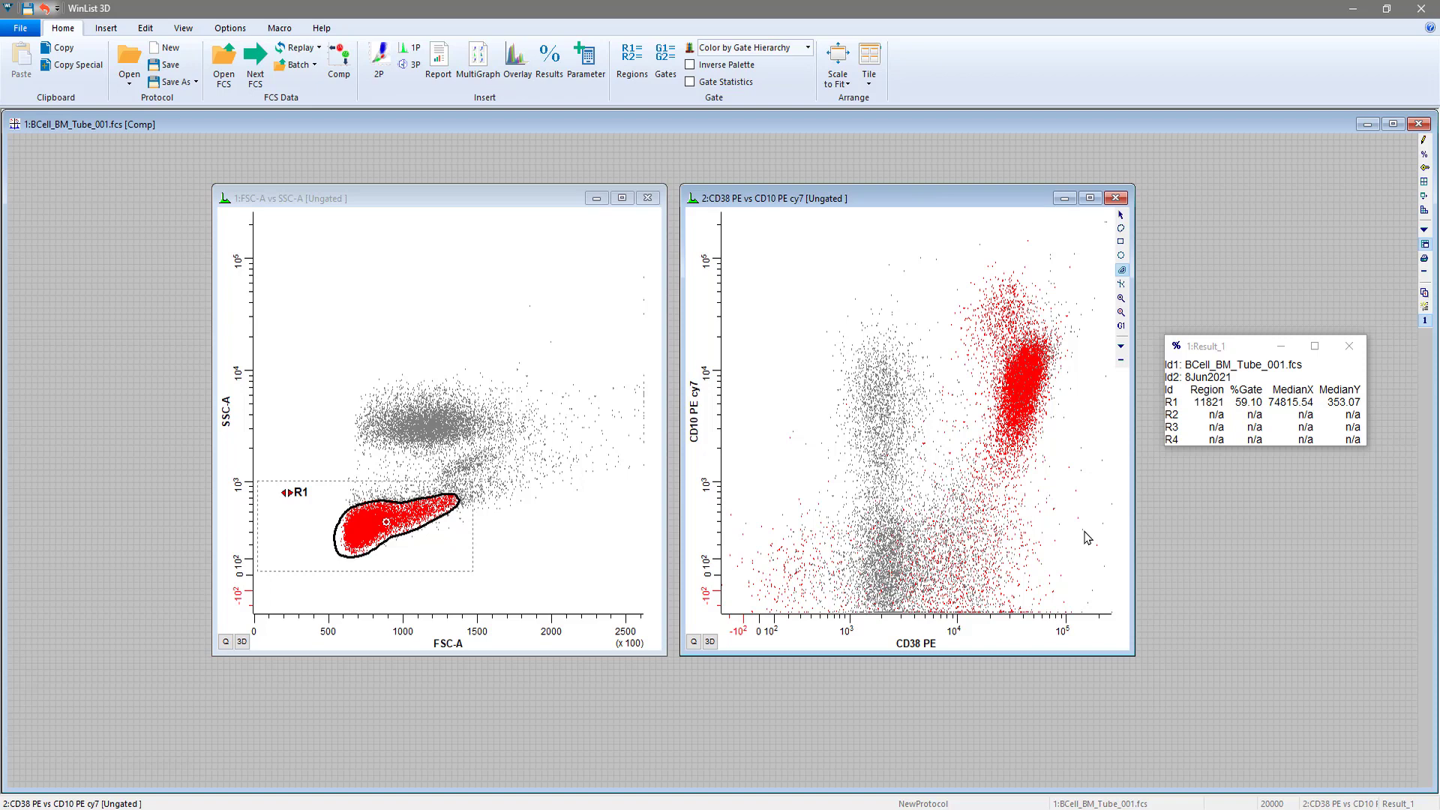
click(1121, 231)
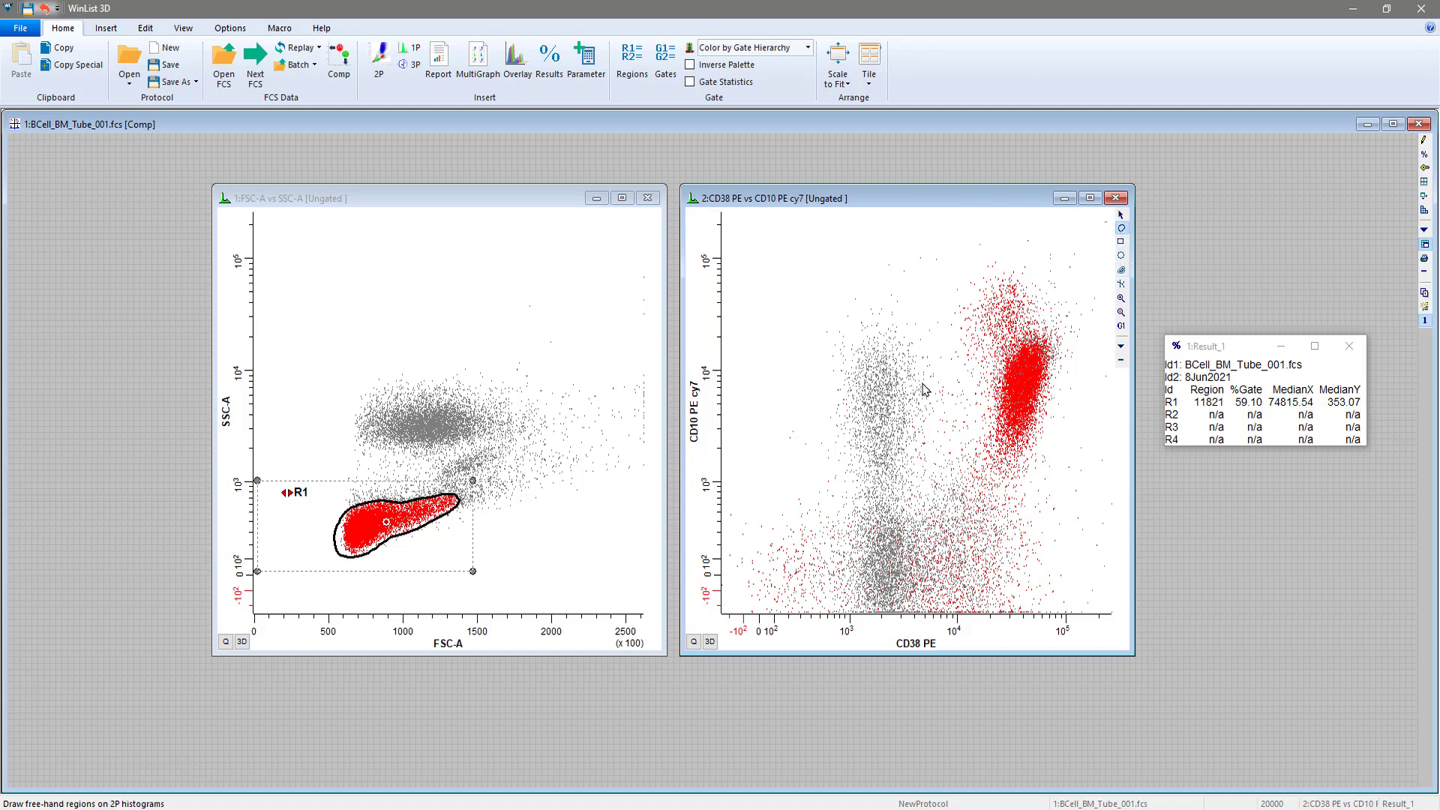
click(821, 310)
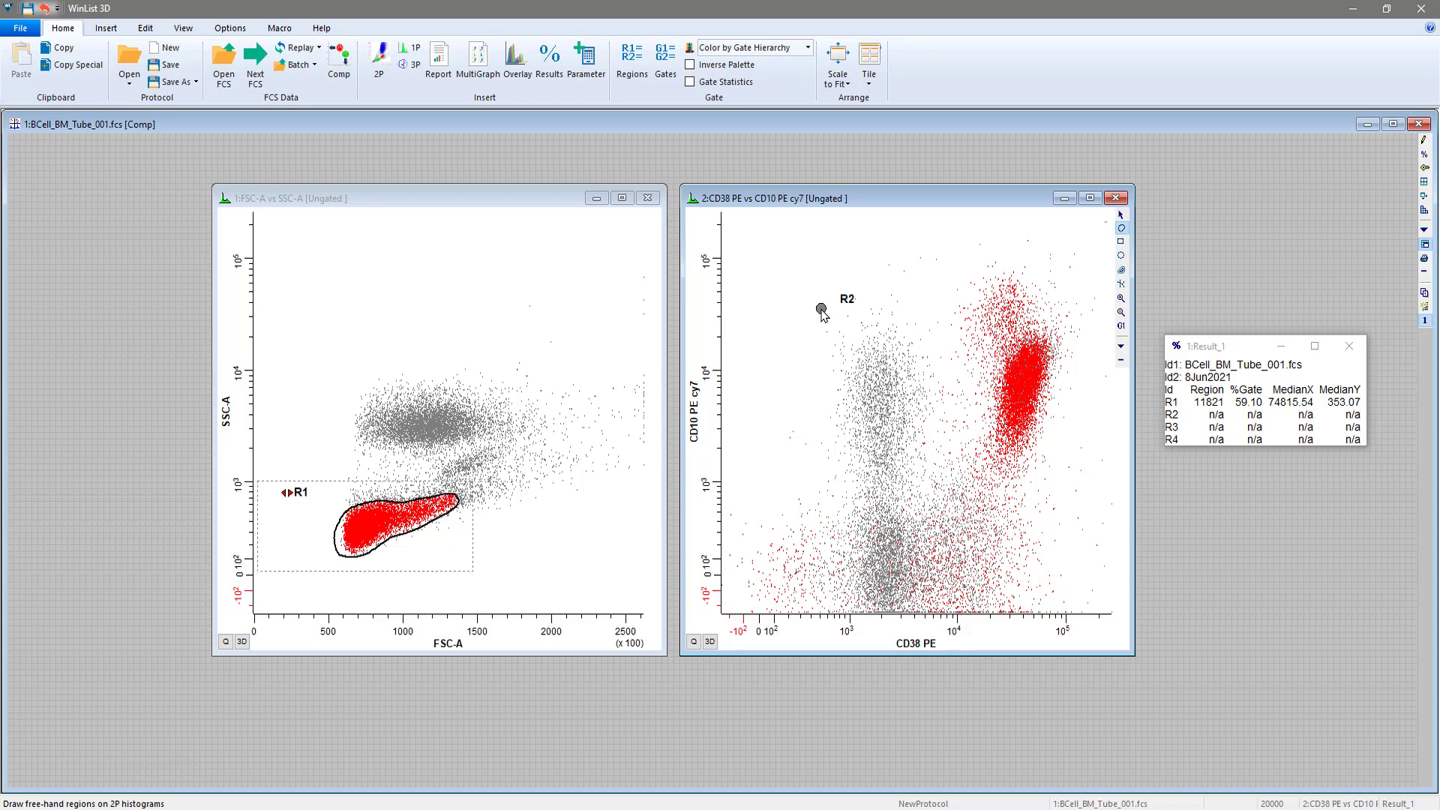
click(794, 371)
click(800, 459)
click(836, 479)
click(927, 477)
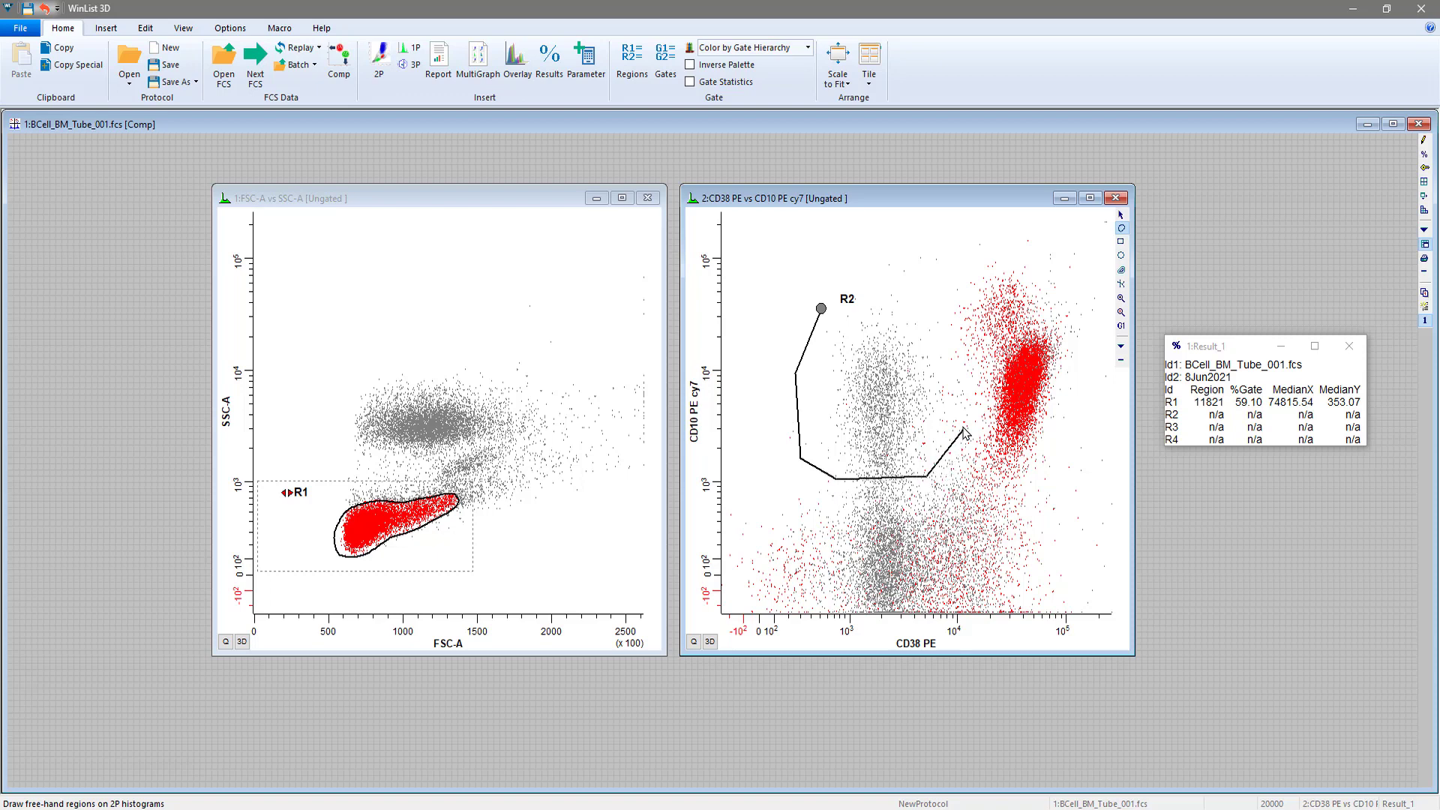
click(952, 391)
click(928, 303)
click(860, 282)
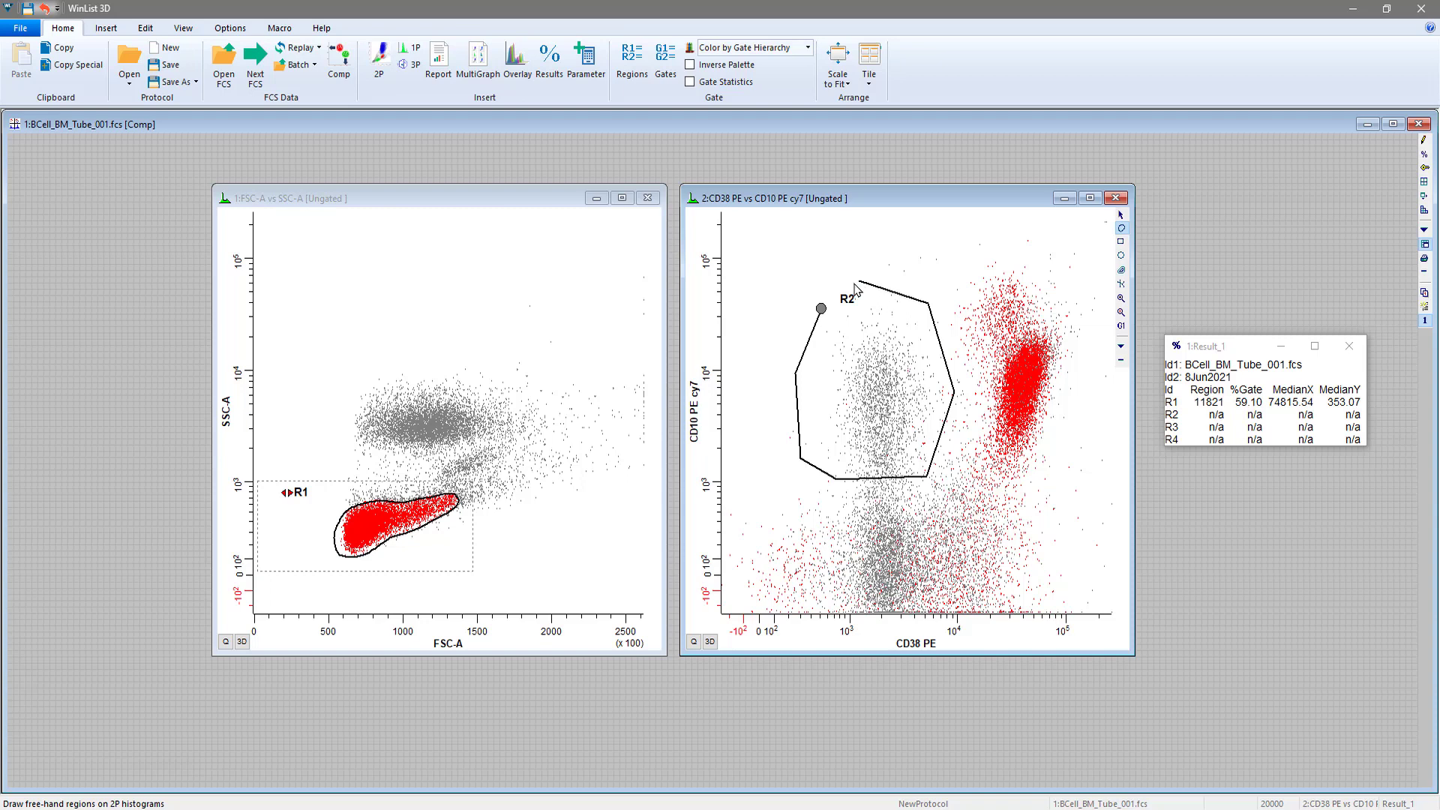
click(822, 309)
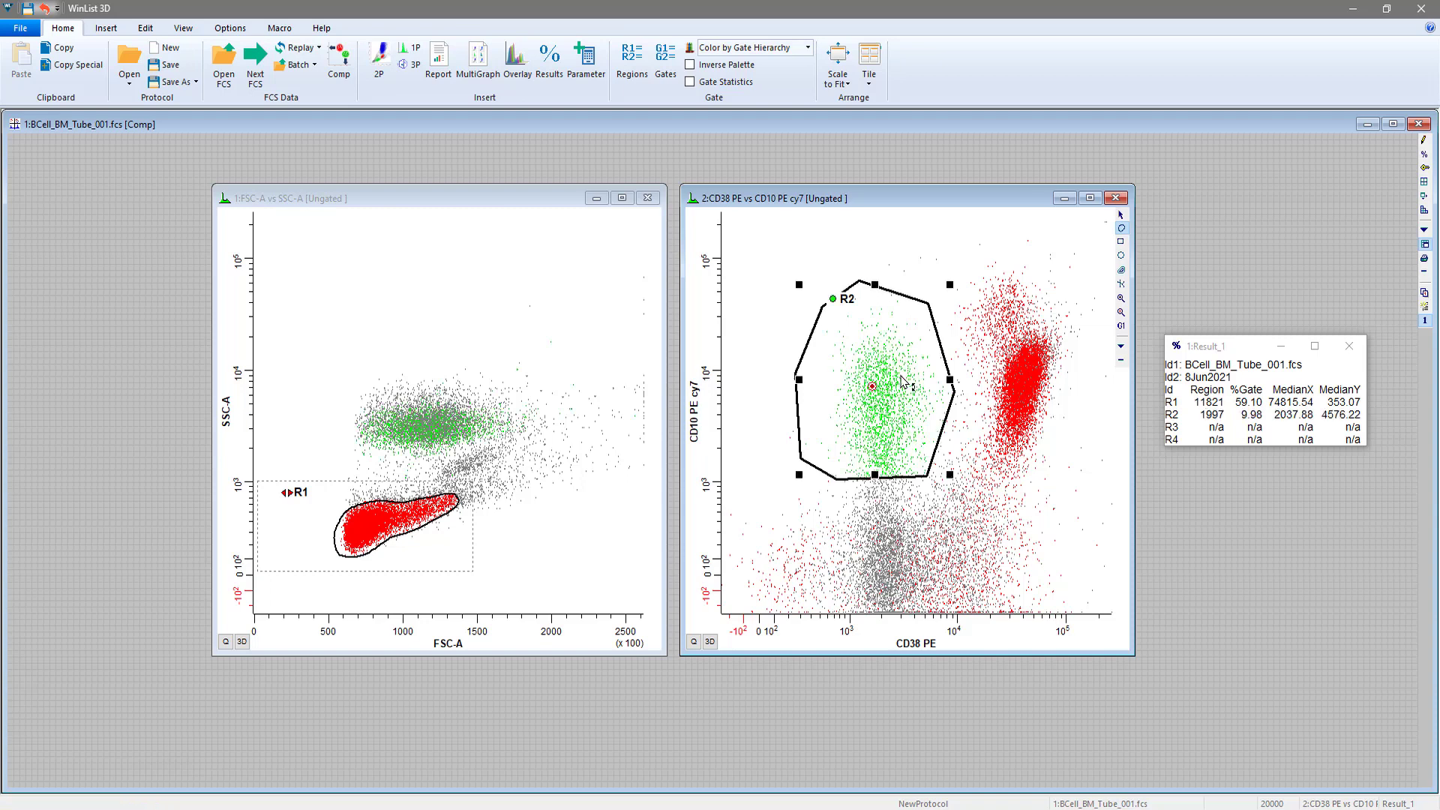
right_click(848, 303)
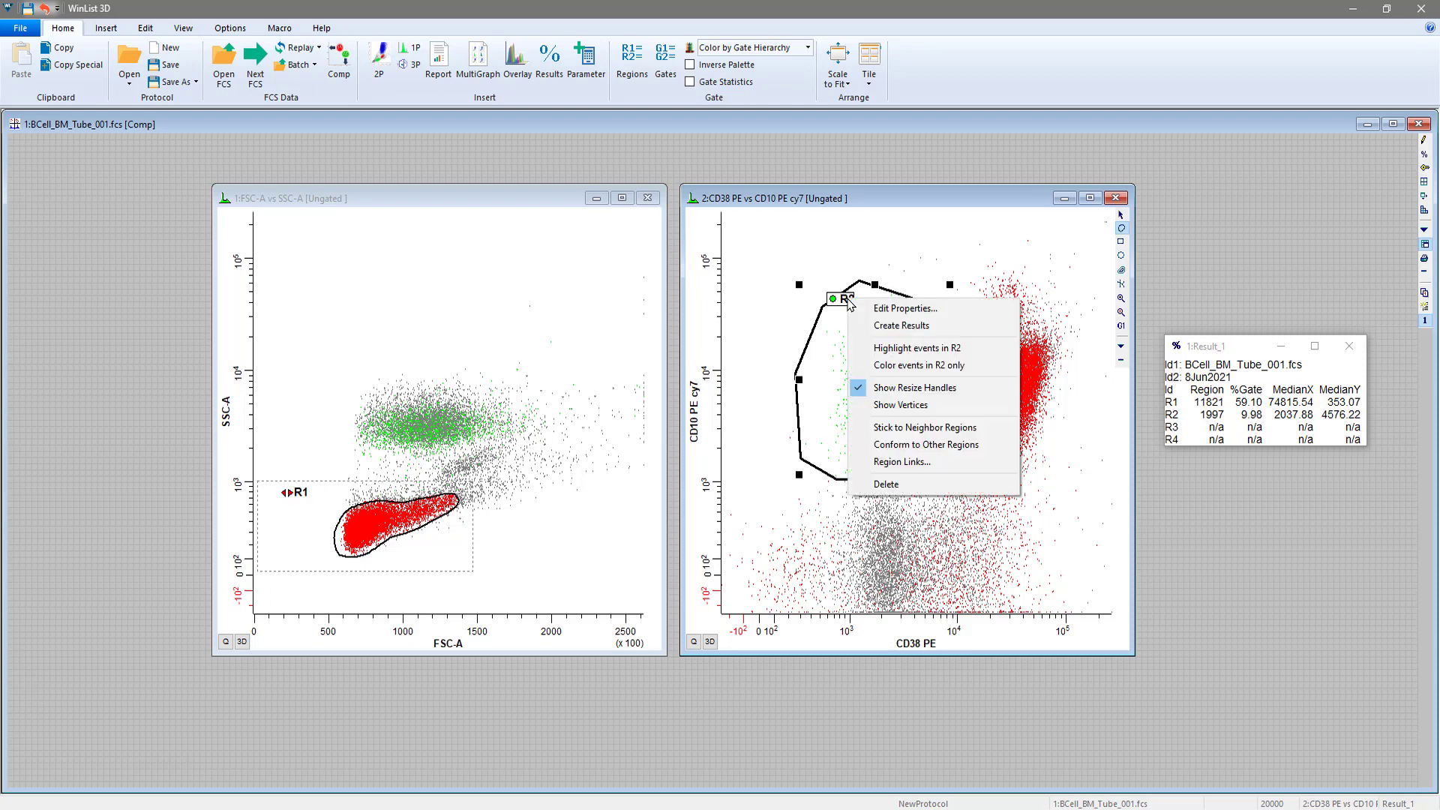
click(884, 406)
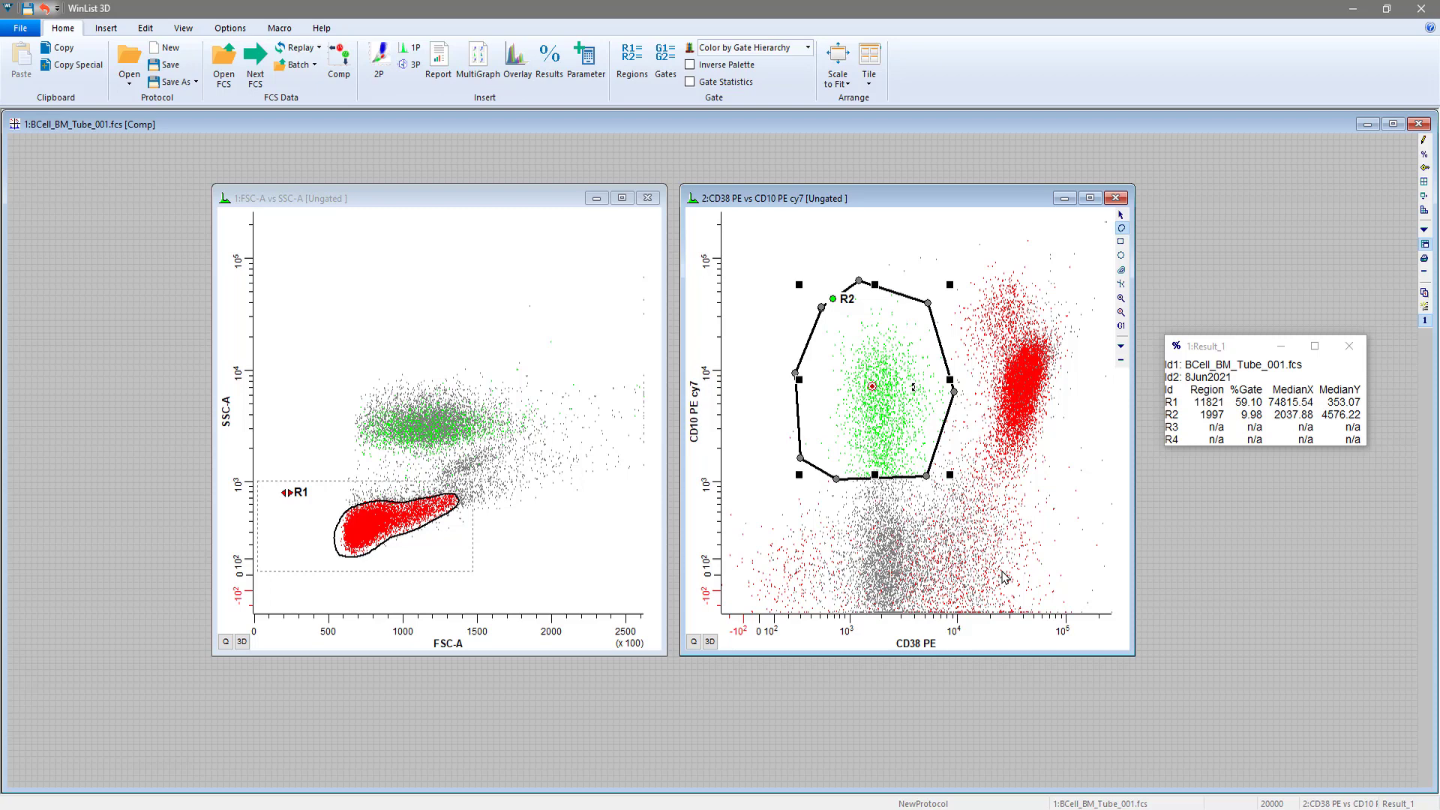
Draw a free-hand region around the low-CD10 events below R2, reusing R2's two lowest vertices as the shared edge
click(798, 508)
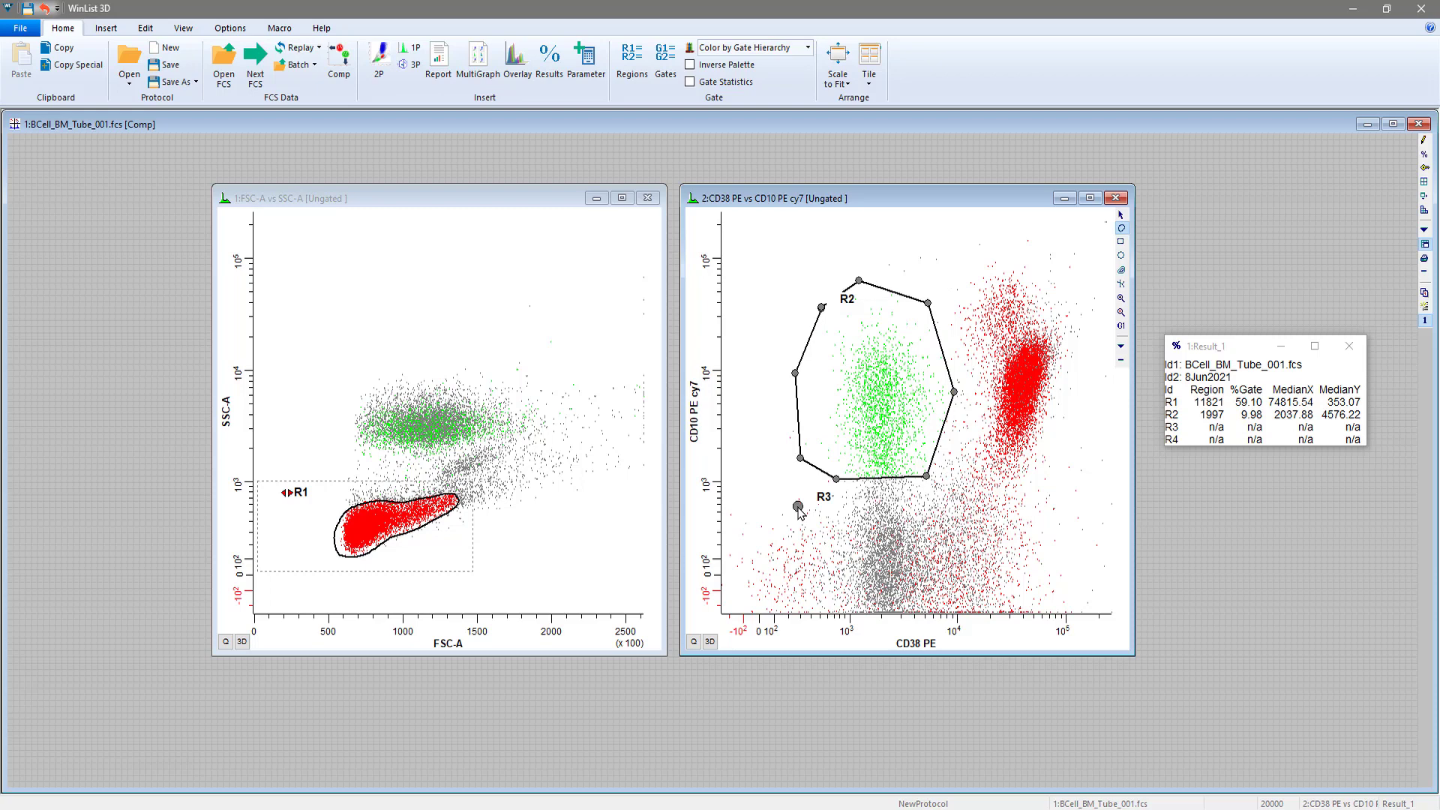
click(785, 551)
click(829, 616)
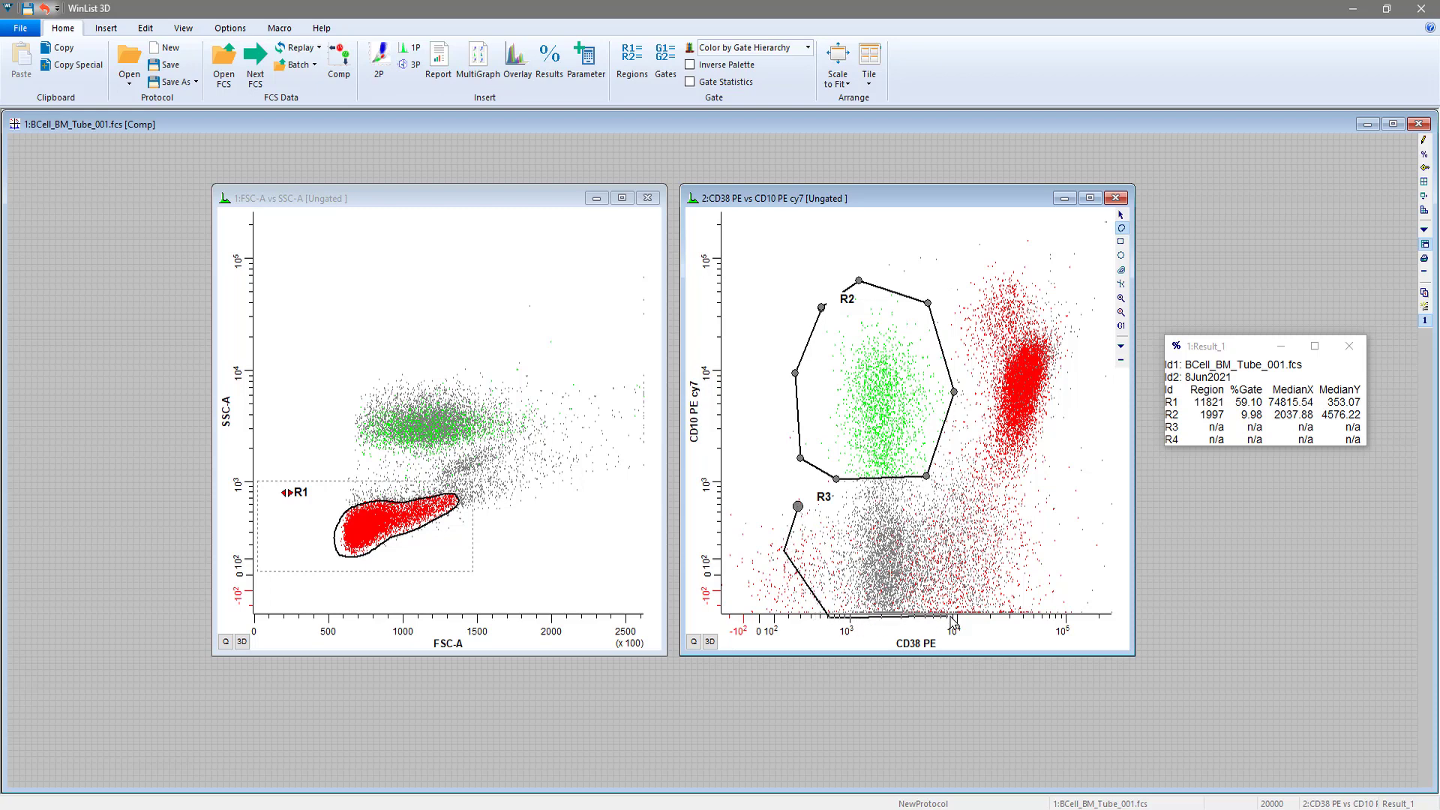
click(1042, 616)
click(1059, 546)
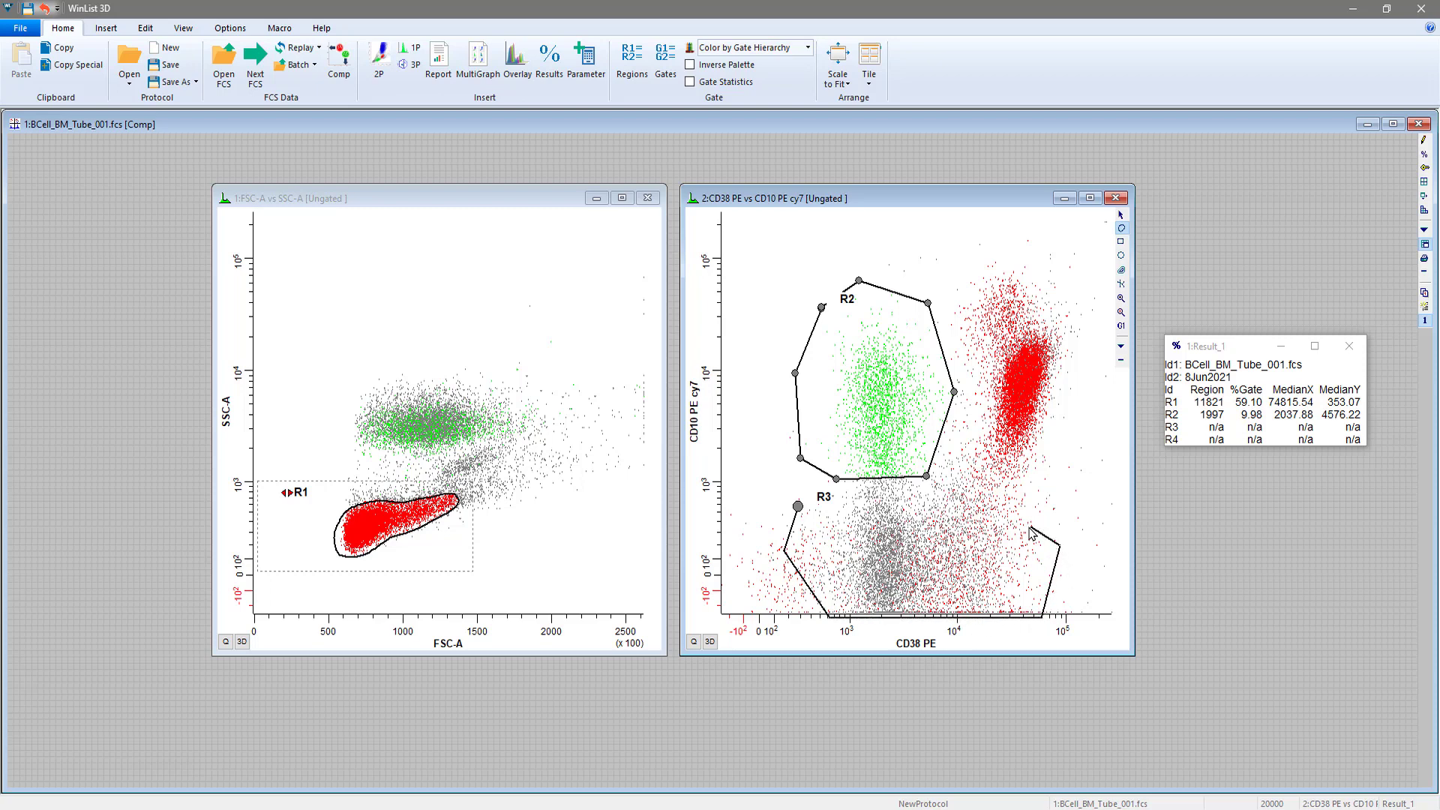
click(927, 477)
click(836, 479)
click(797, 507)
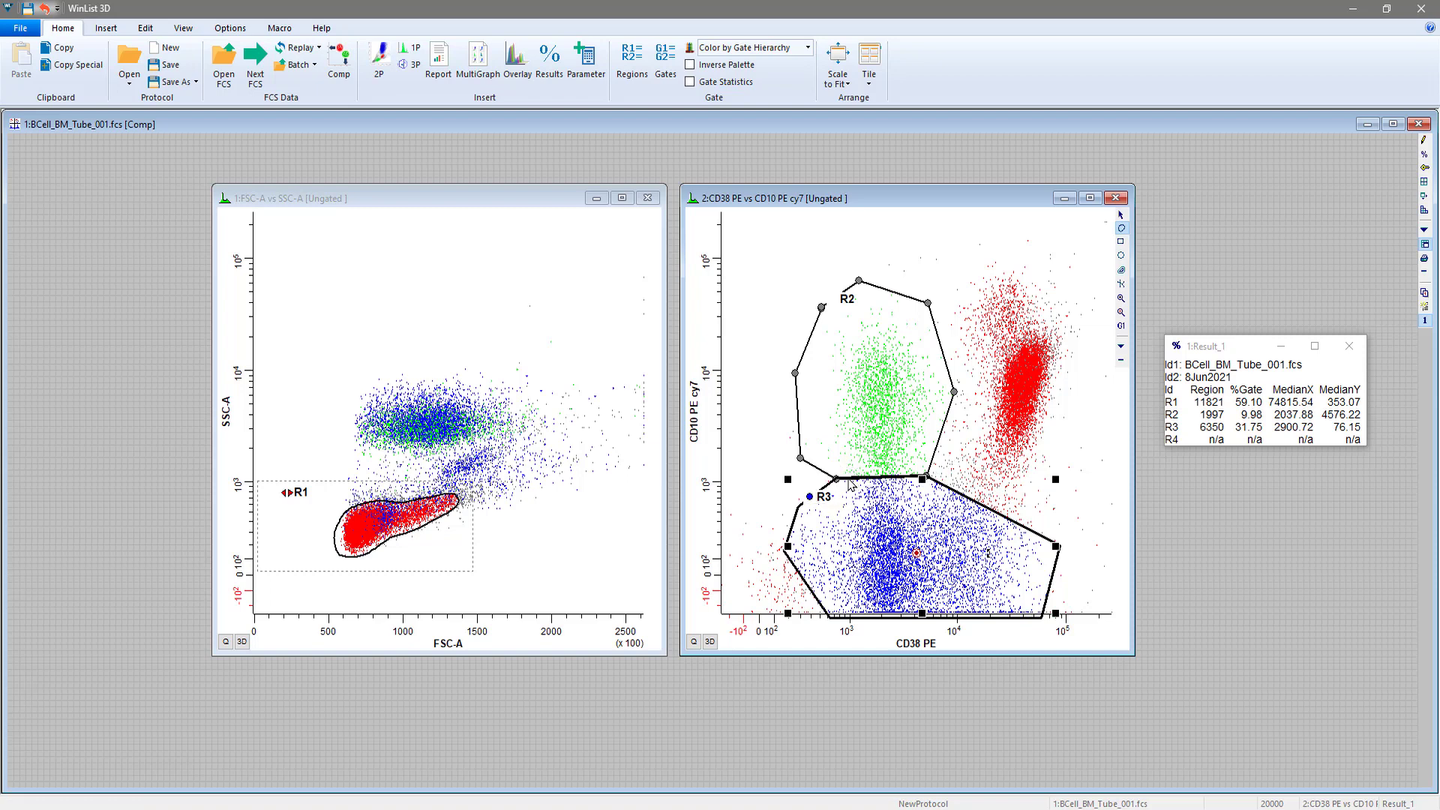
Stick region R3 to its neighbor regions and shift R3 and R2 slightly to test the shared edge
right_click(827, 504)
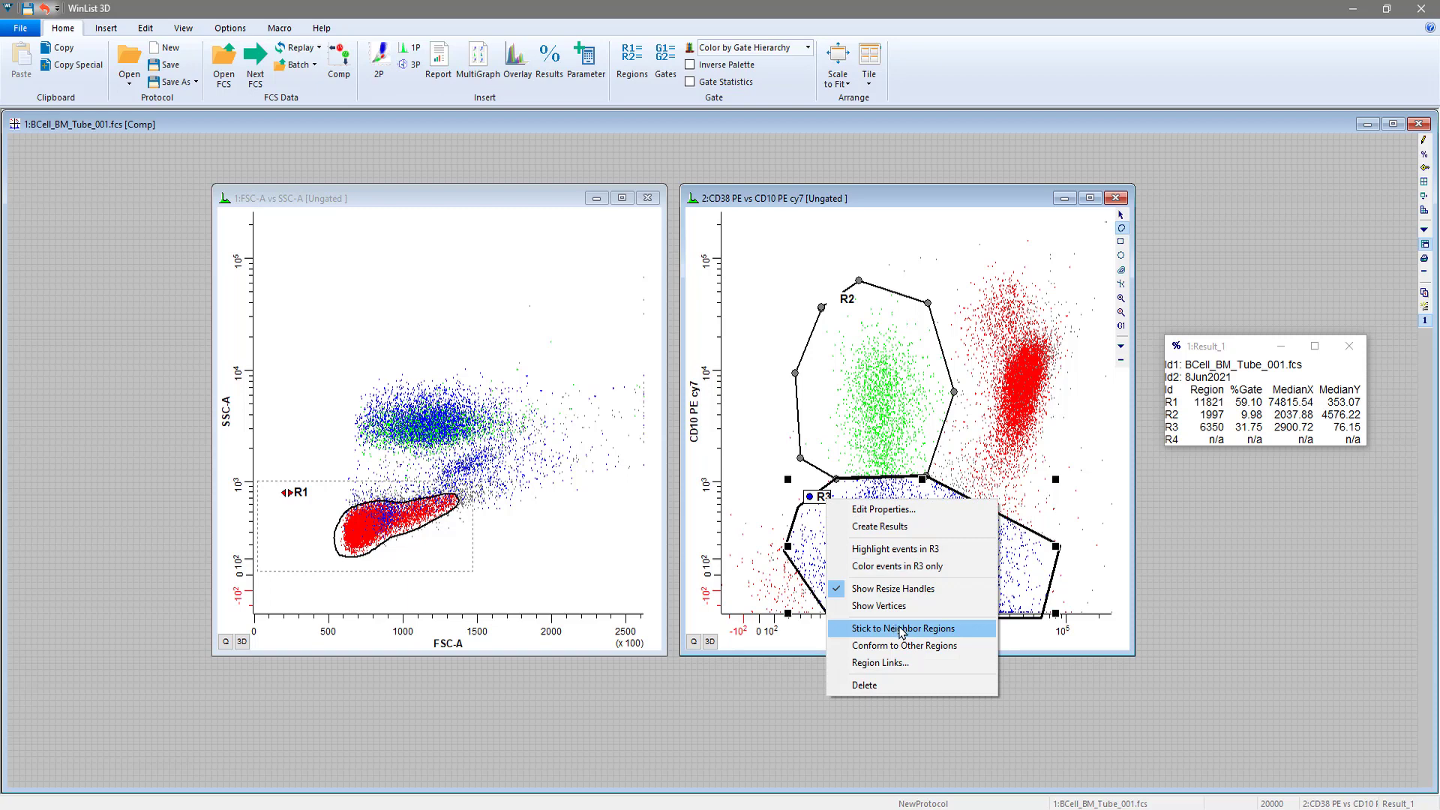
click(946, 629)
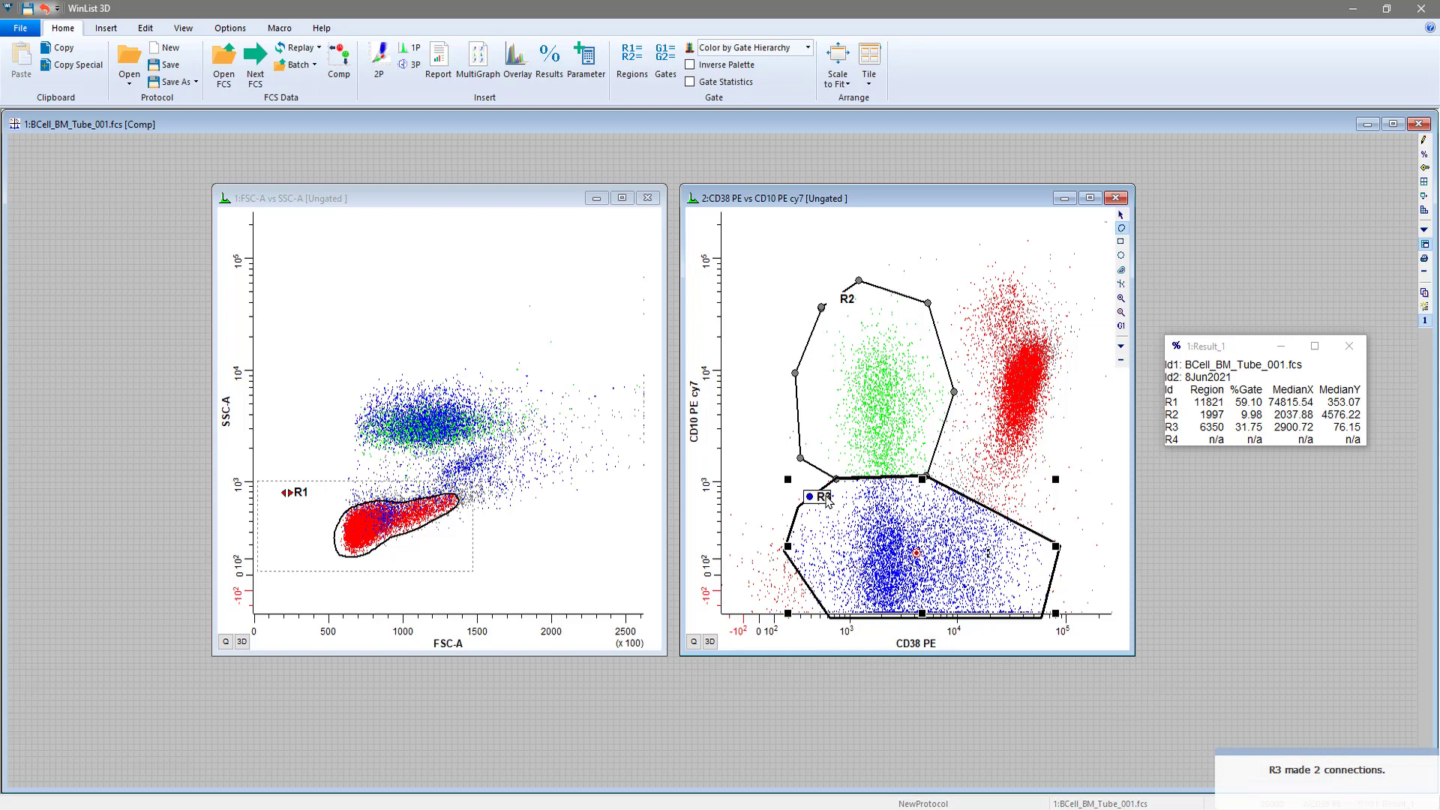
mouse_move(827, 501)
mouse_down()
mouse_move(827, 514)
mouse_move(825, 499)
mouse_up()
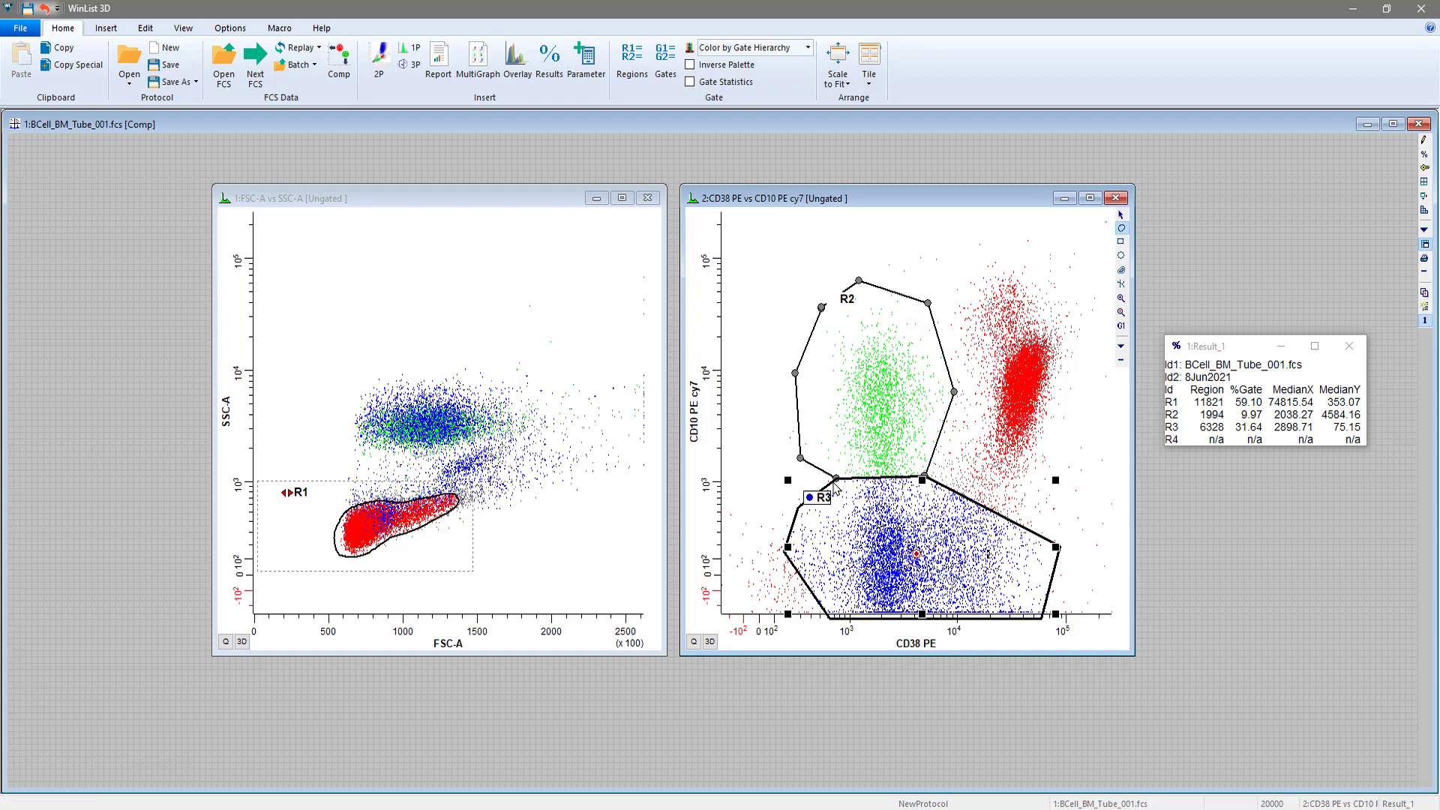
mouse_move(848, 302)
mouse_down()
mouse_move(848, 280)
mouse_move(848, 310)
mouse_up()
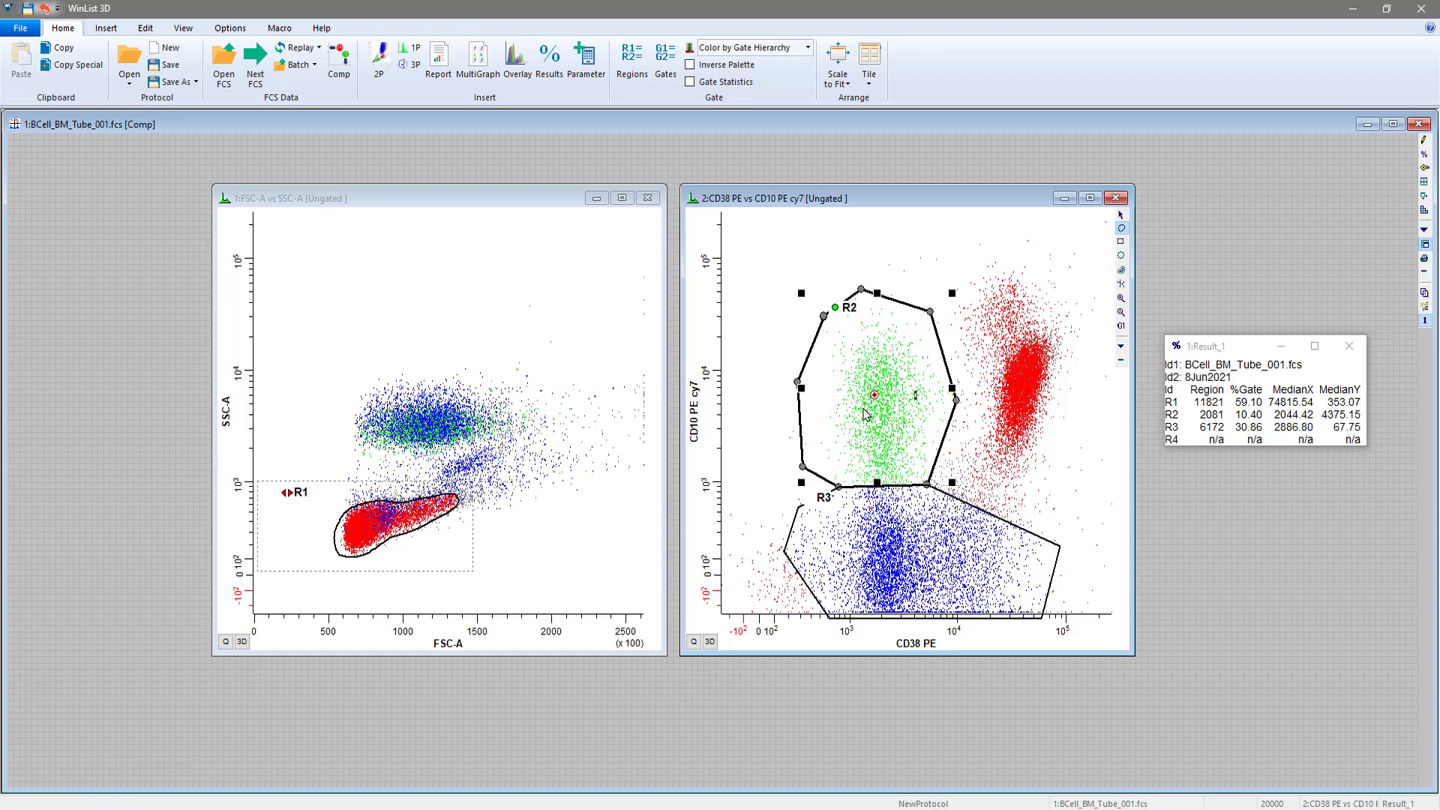
Show R3's vertices and draw a free-hand region around the CD38-high, CD10-positive cluster, sharing vertices with R2 and R3
right_click(825, 501)
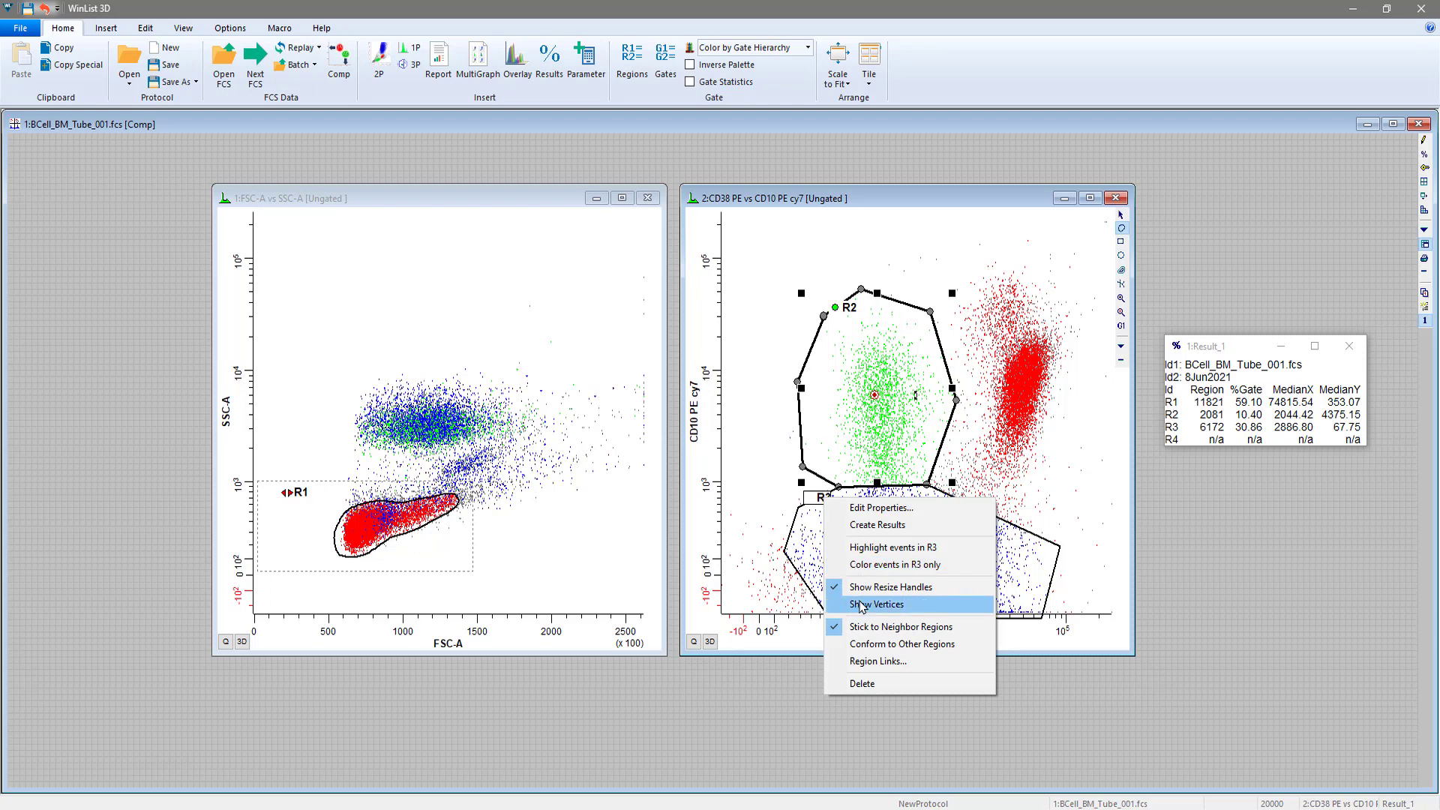
click(861, 604)
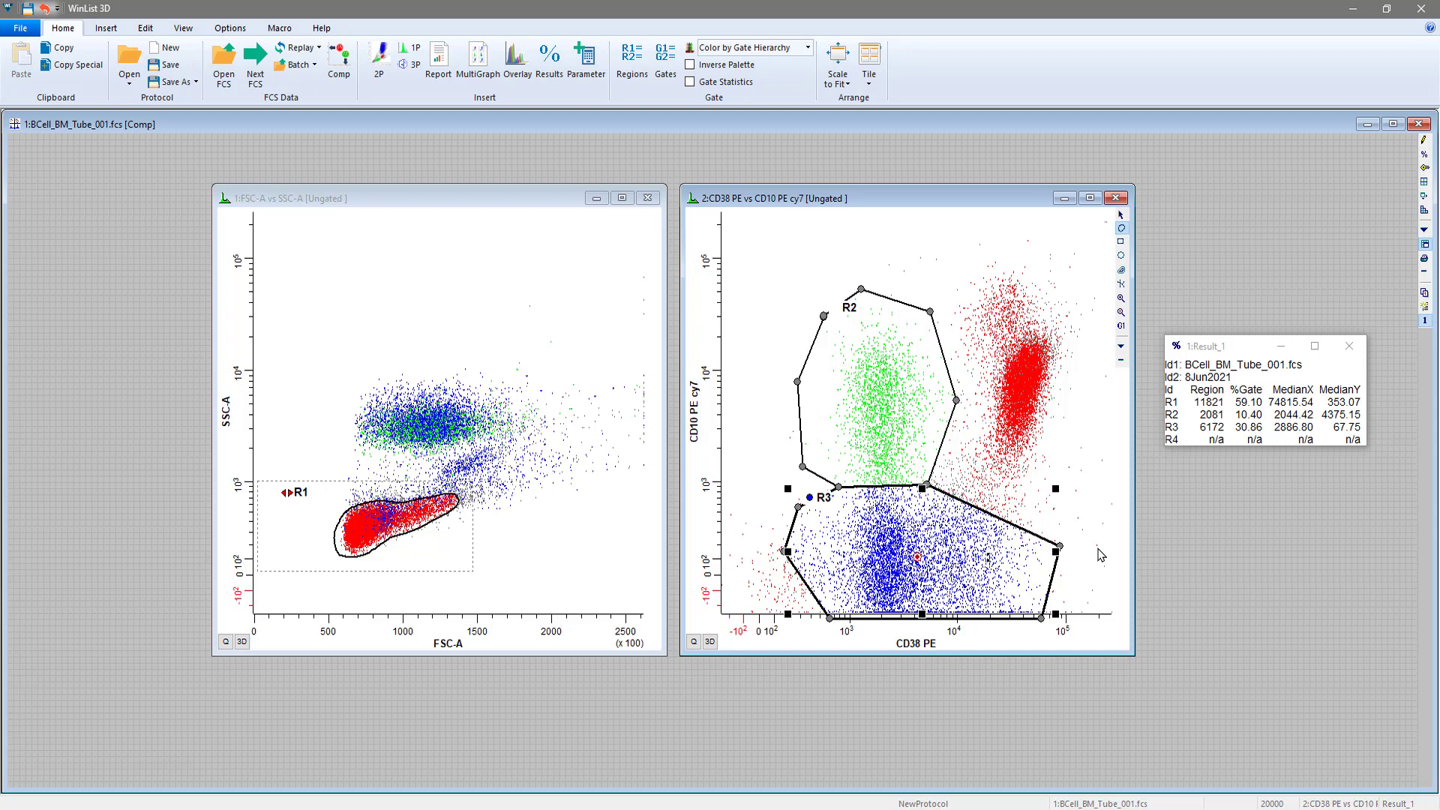
click(1100, 556)
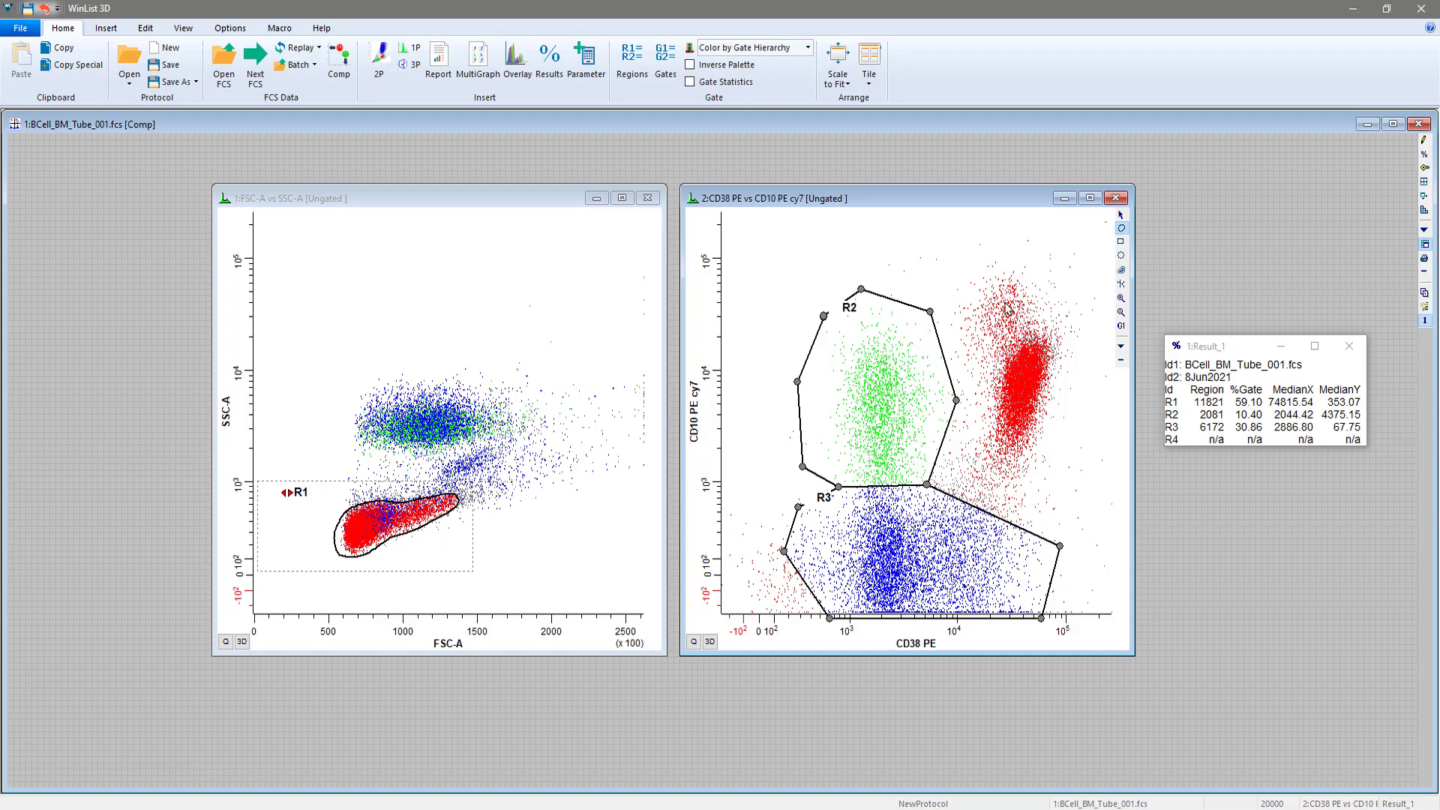
click(976, 246)
click(931, 313)
click(956, 401)
click(928, 488)
click(1060, 547)
click(1106, 416)
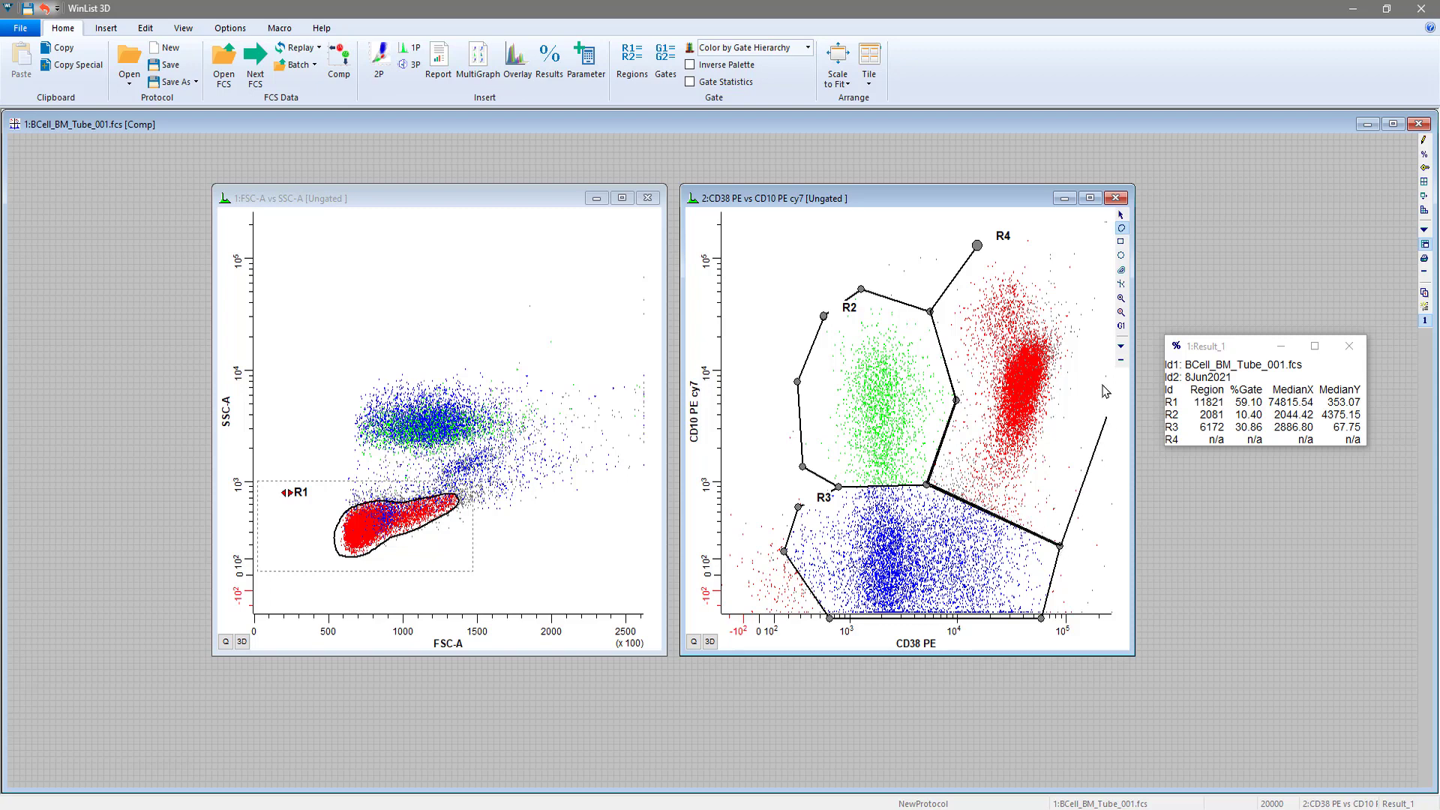
click(1093, 242)
click(978, 247)
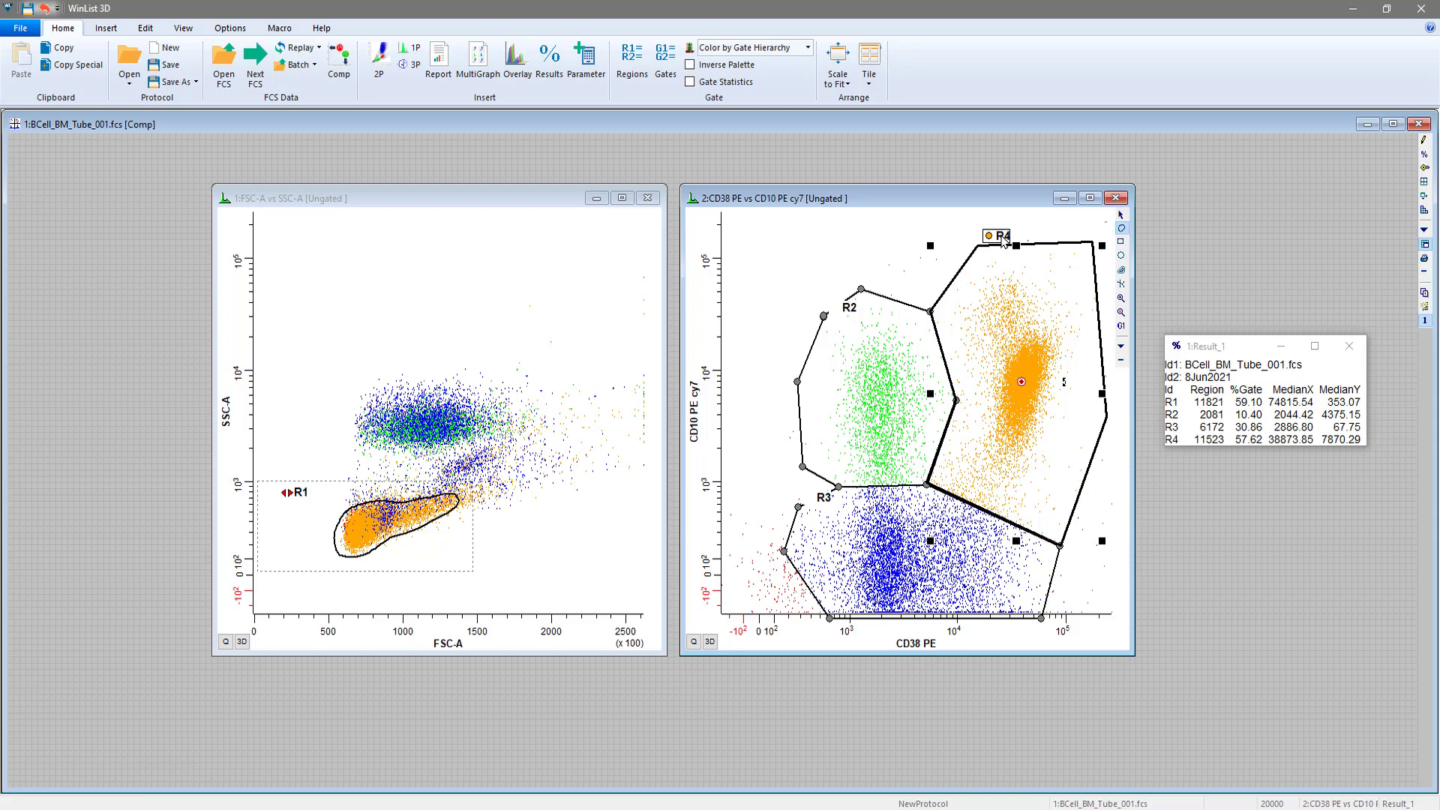
Show region R4's vertices and stick it to its neighbor regions, nudging R4 slightly to move the shared boundaries
right_click(1003, 242)
click(1148, 334)
click(1002, 236)
right_click(1003, 237)
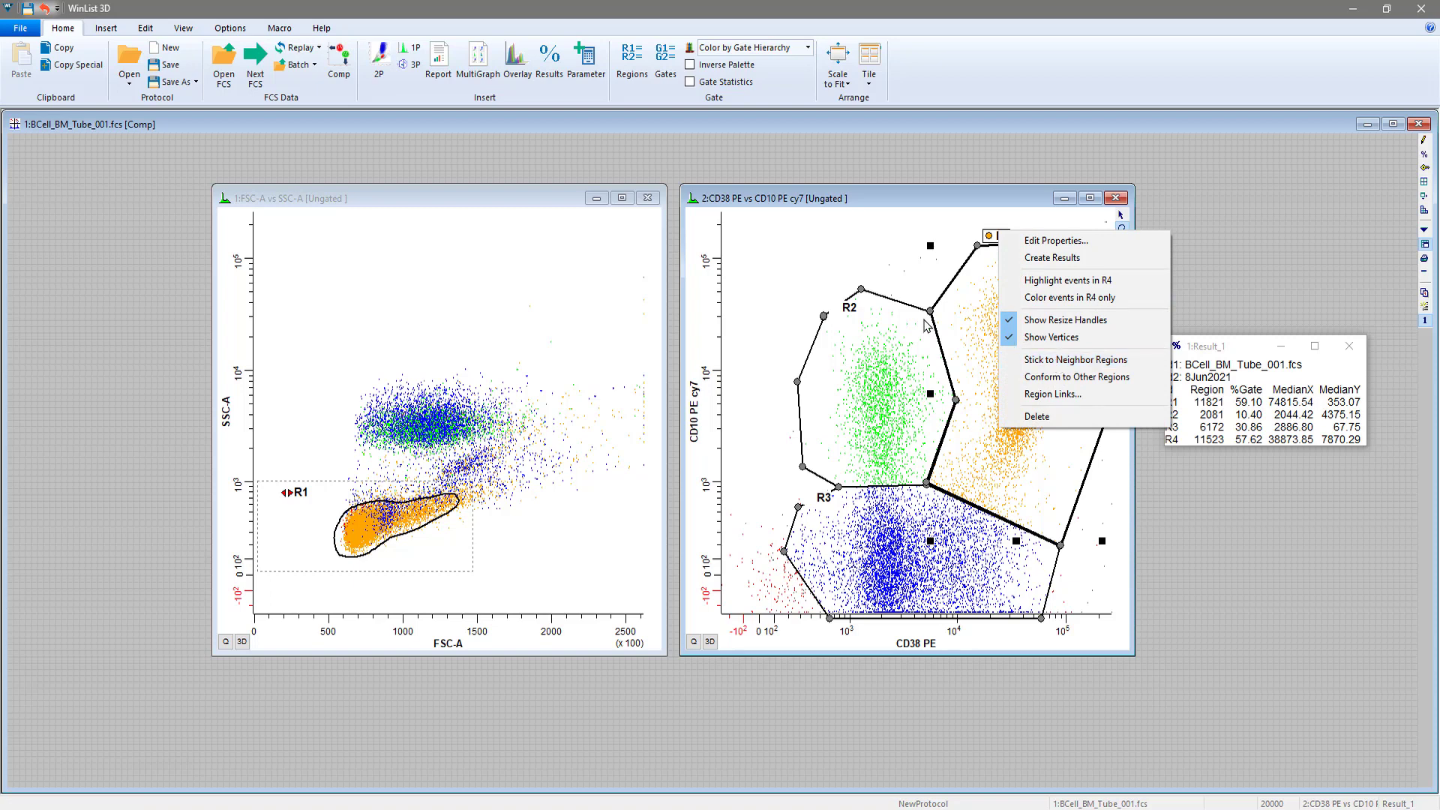
click(1061, 363)
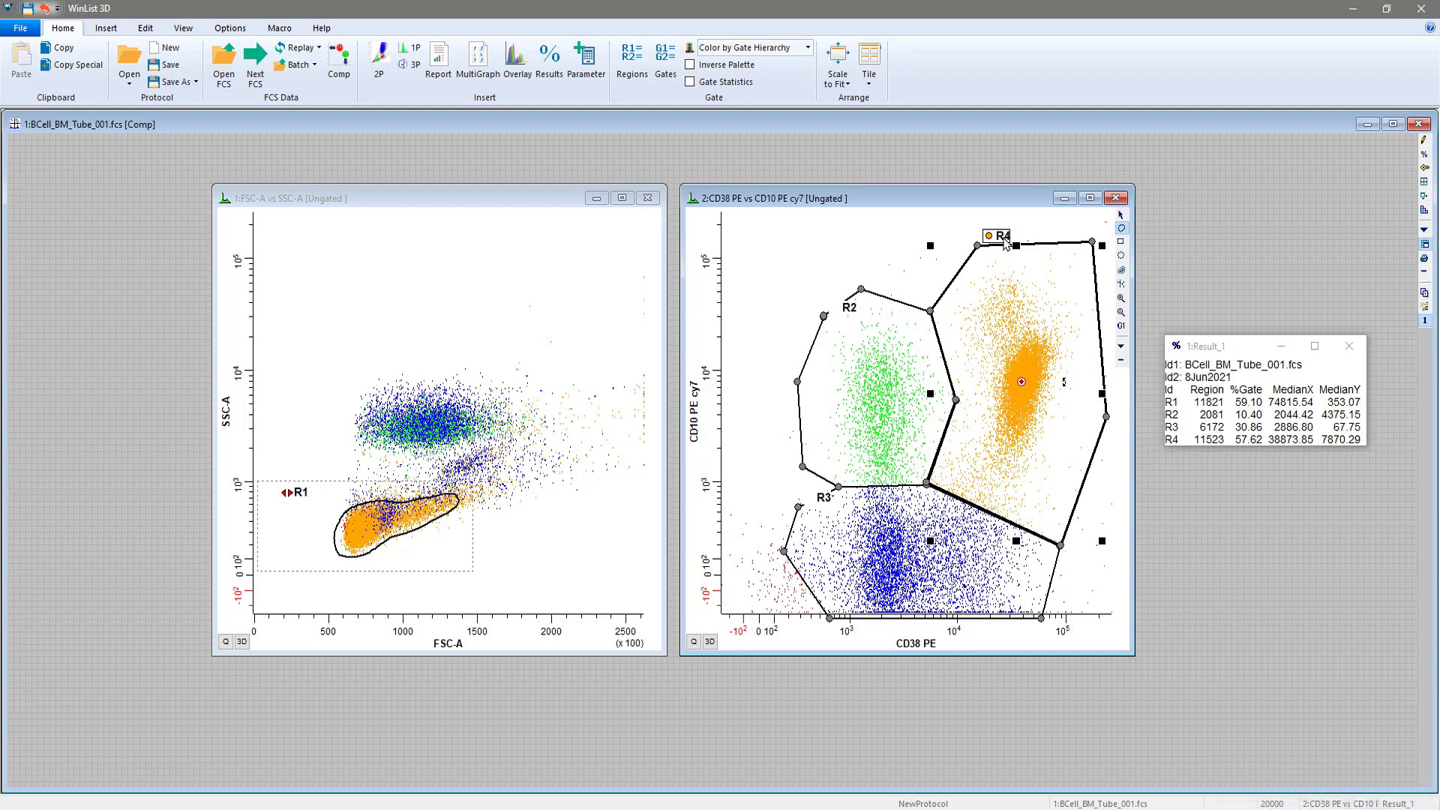
drag(1005, 238, 1009, 239)
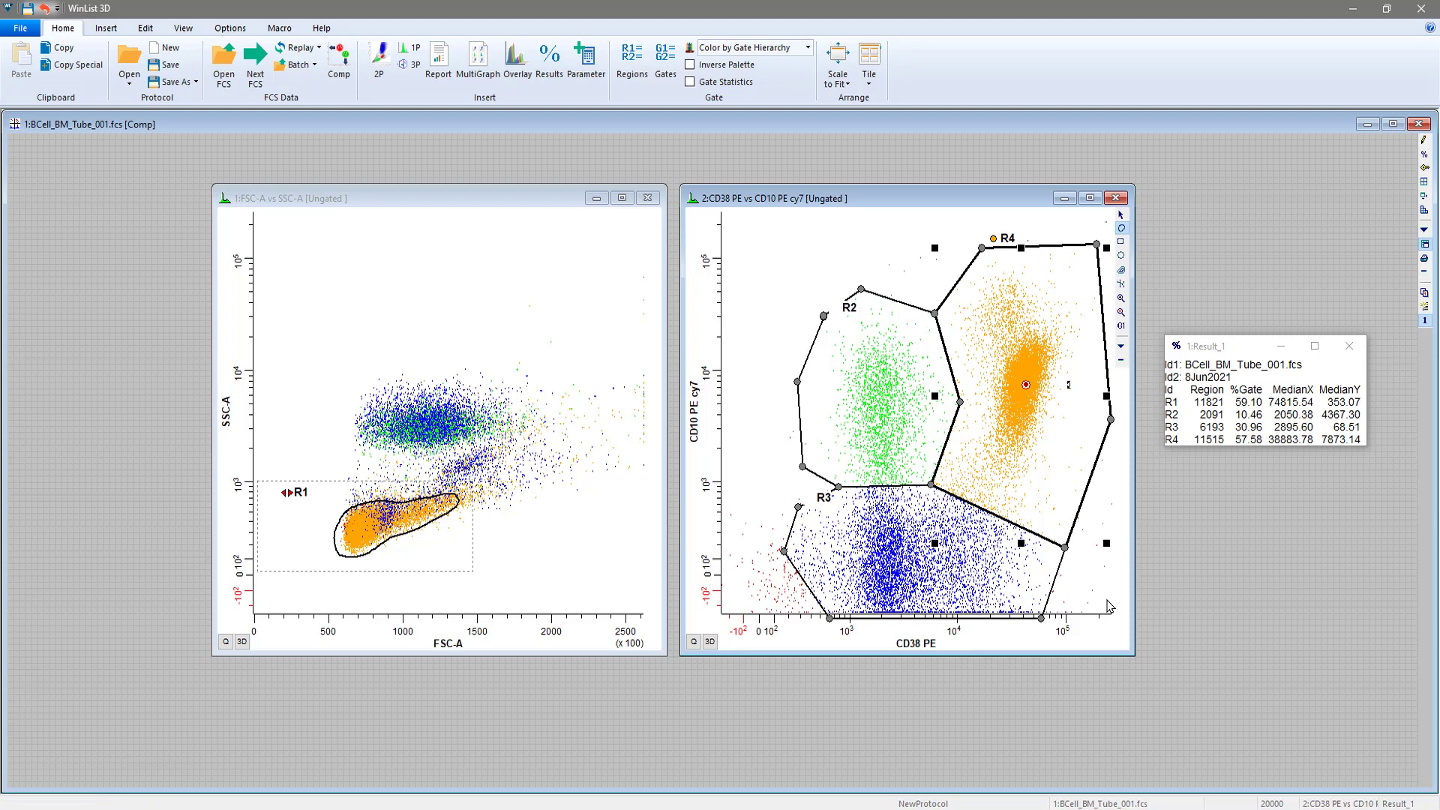